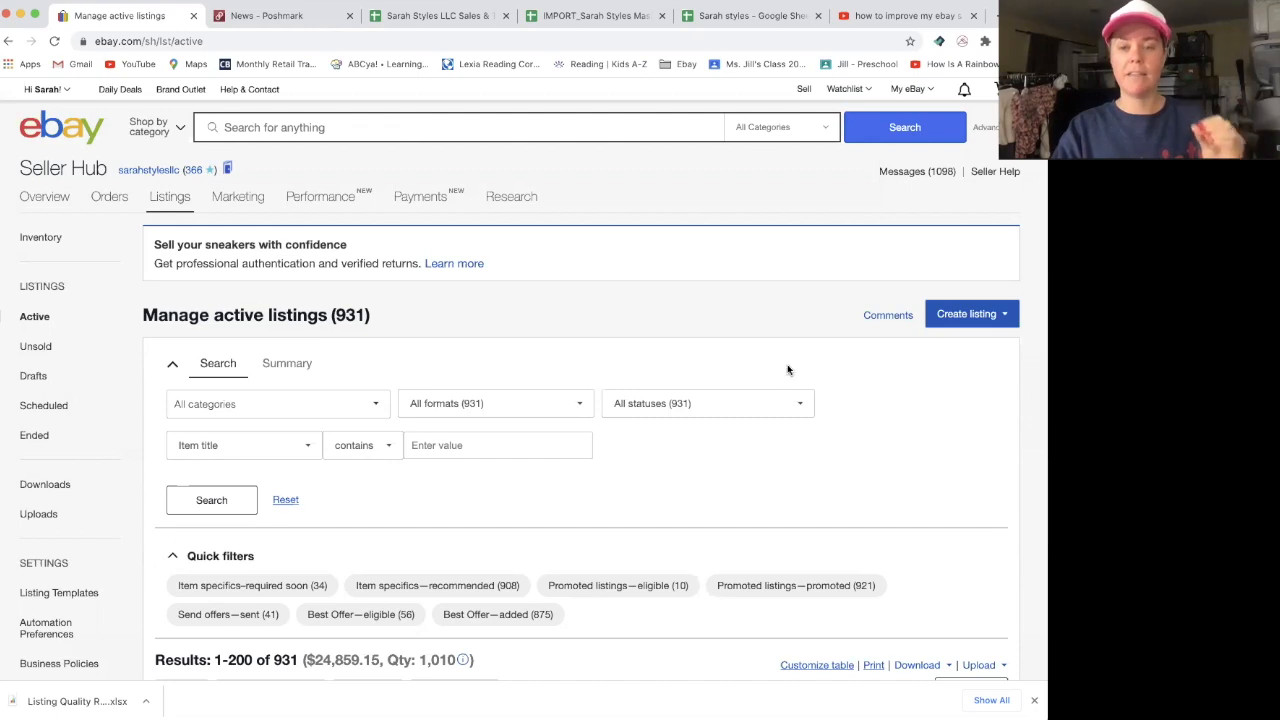
scroll(759, 480, "down", 3)
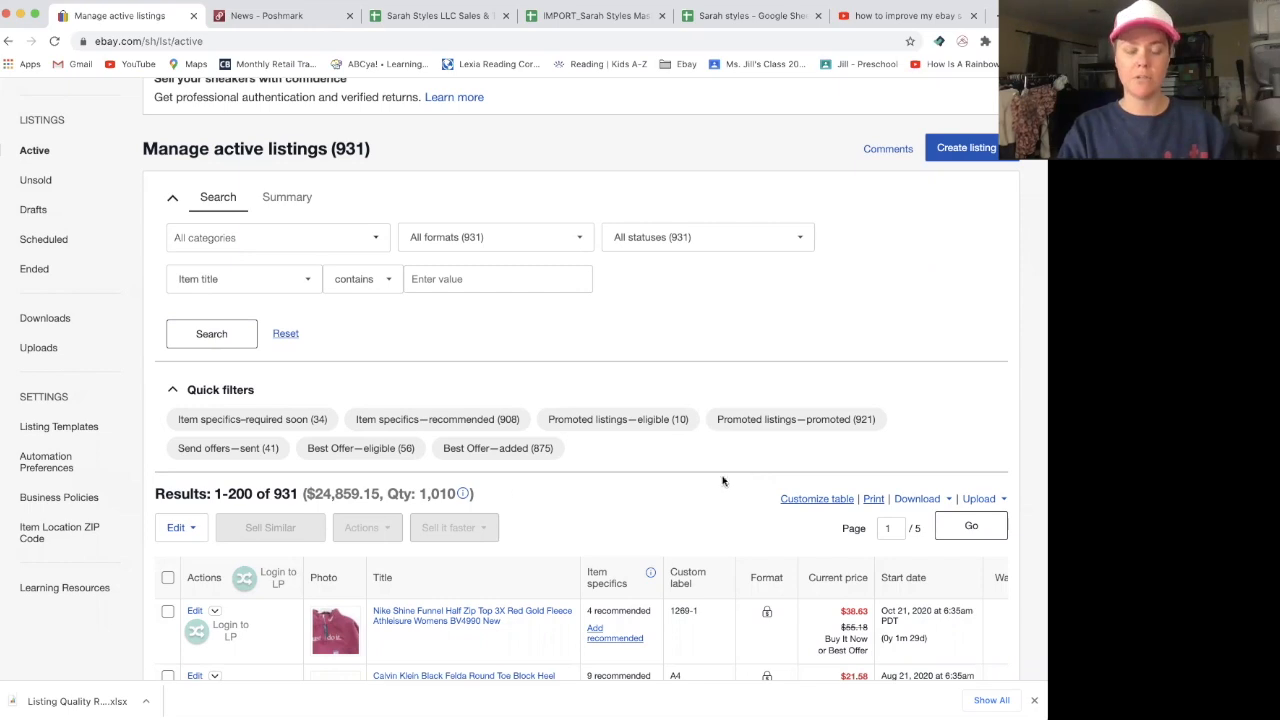
scroll(515, 495, "down", 2)
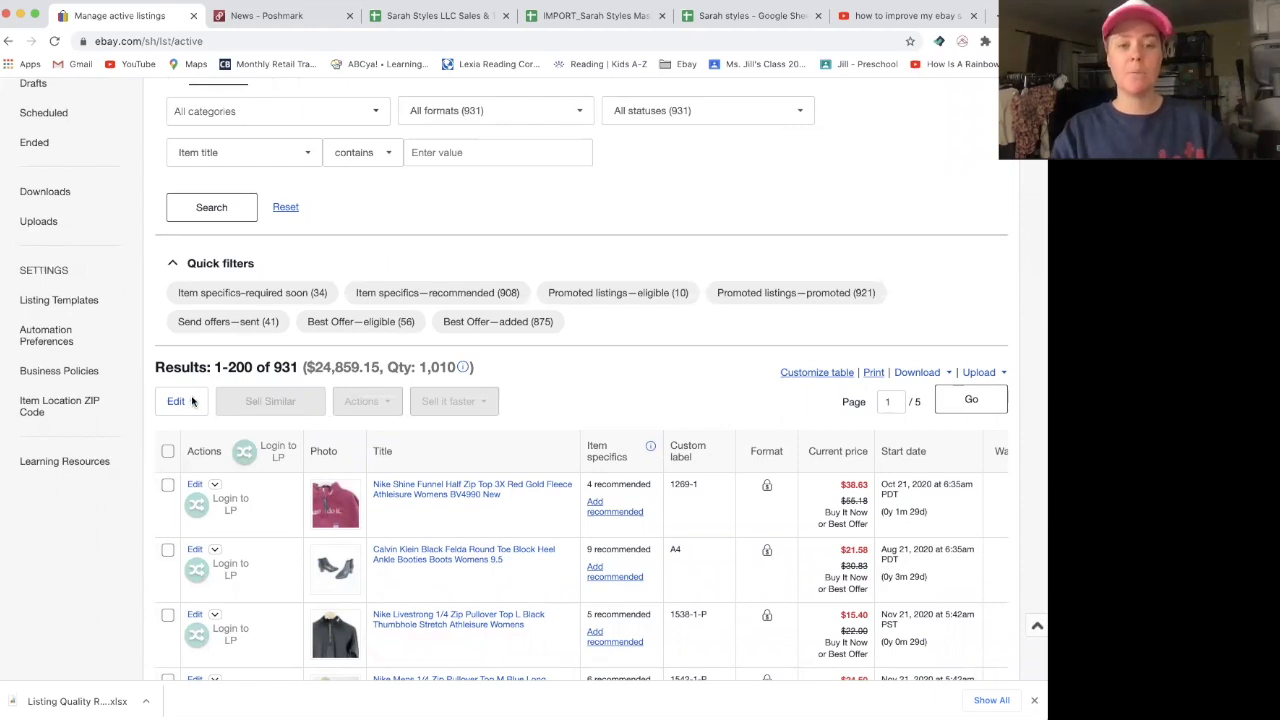
scroll(214, 400, "up", 5)
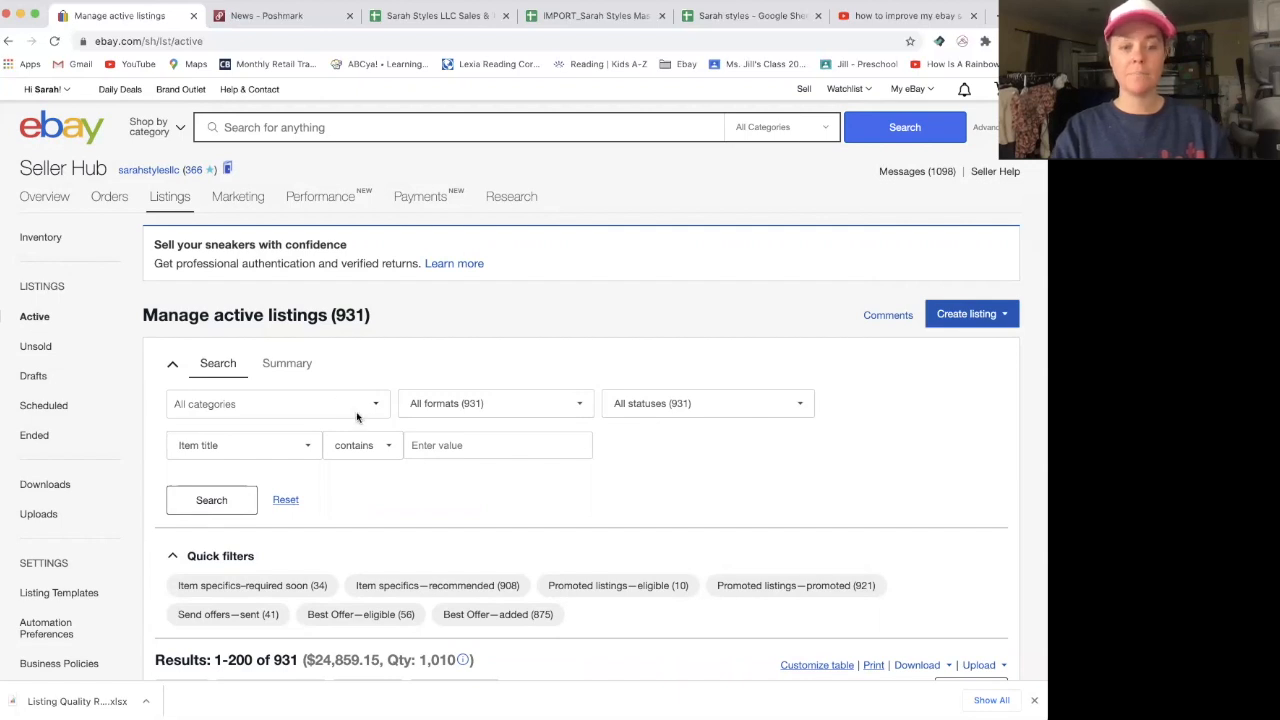
scroll(356, 411, "down", 3)
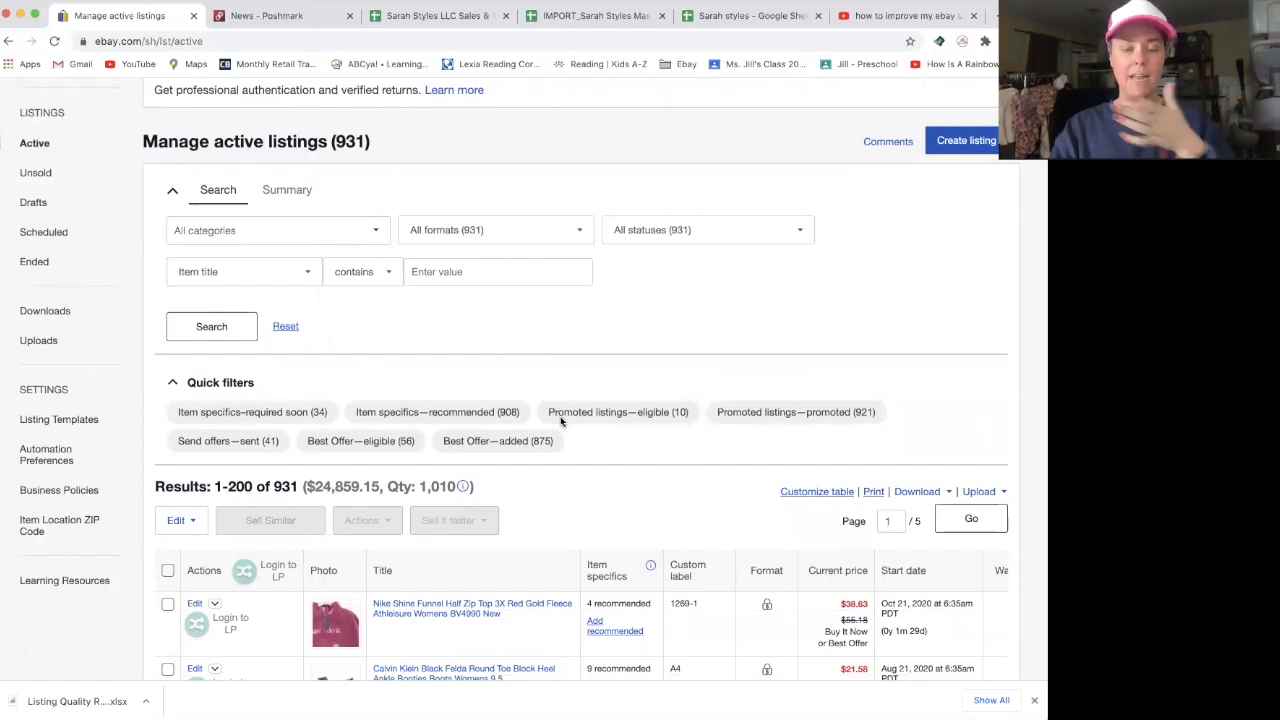
scroll(608, 456, "down", 1)
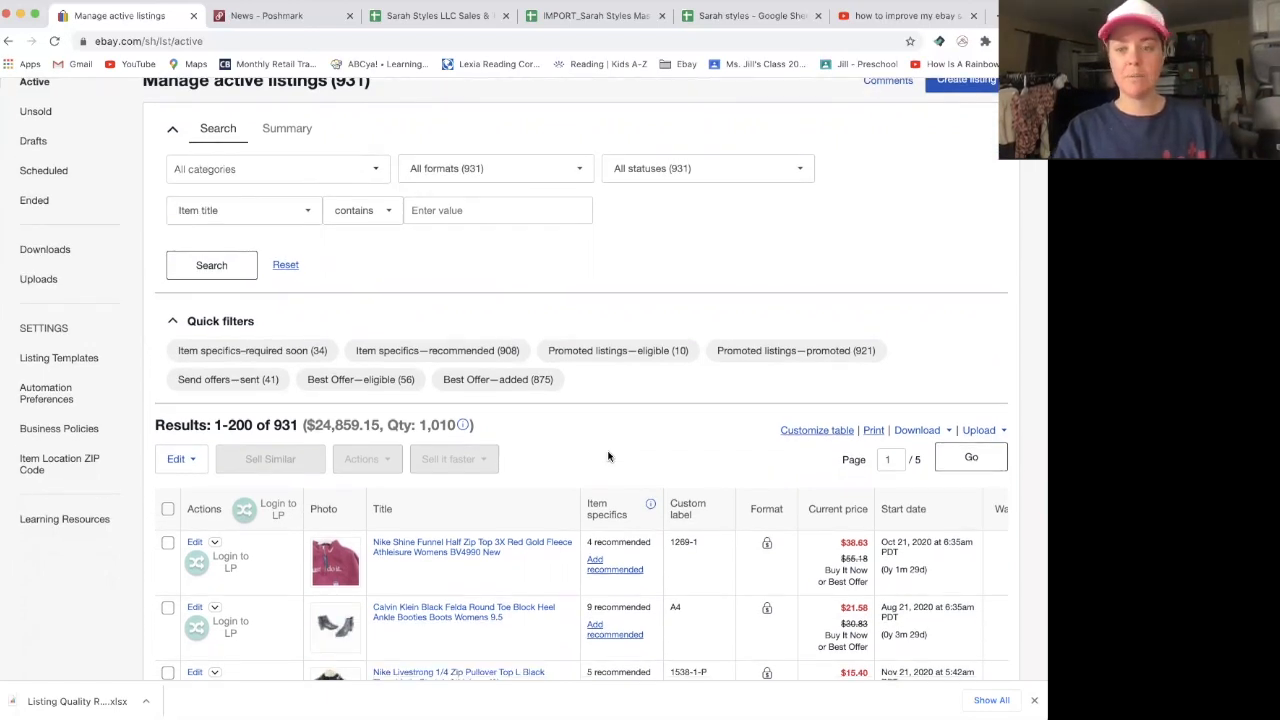
scroll(608, 456, "down", 1)
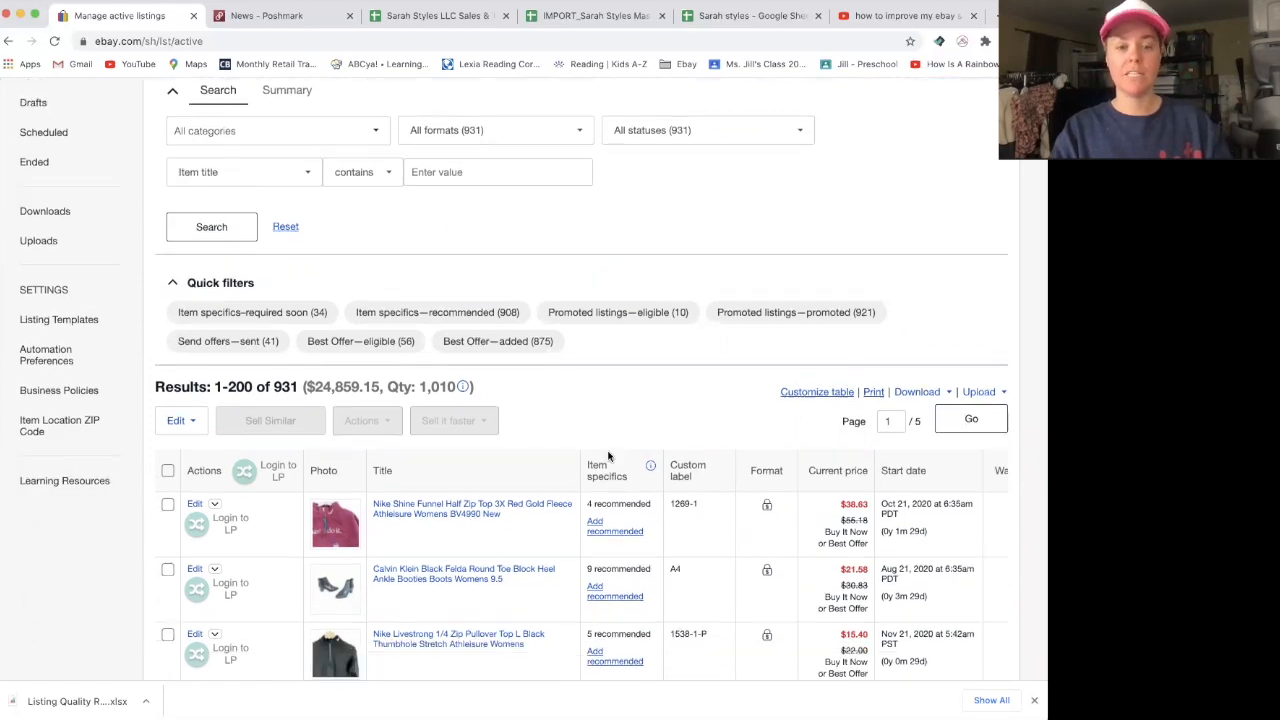
left_click(189, 421)
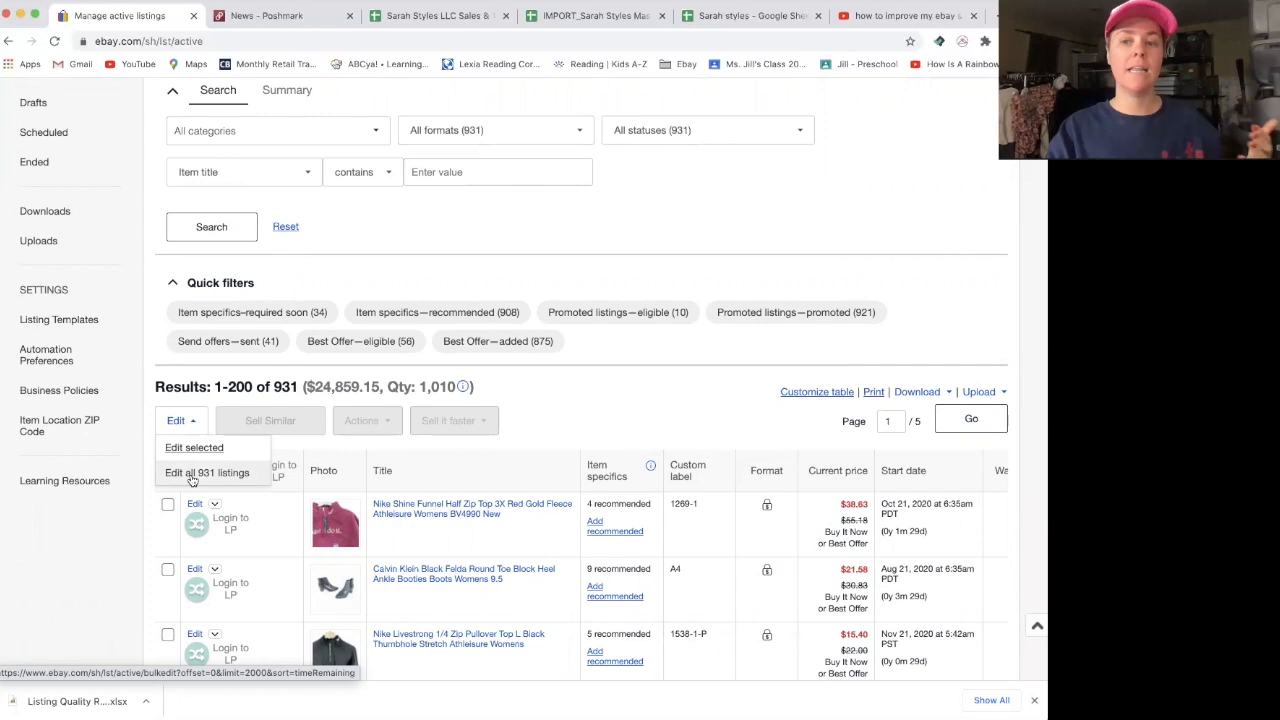
left_click(558, 421)
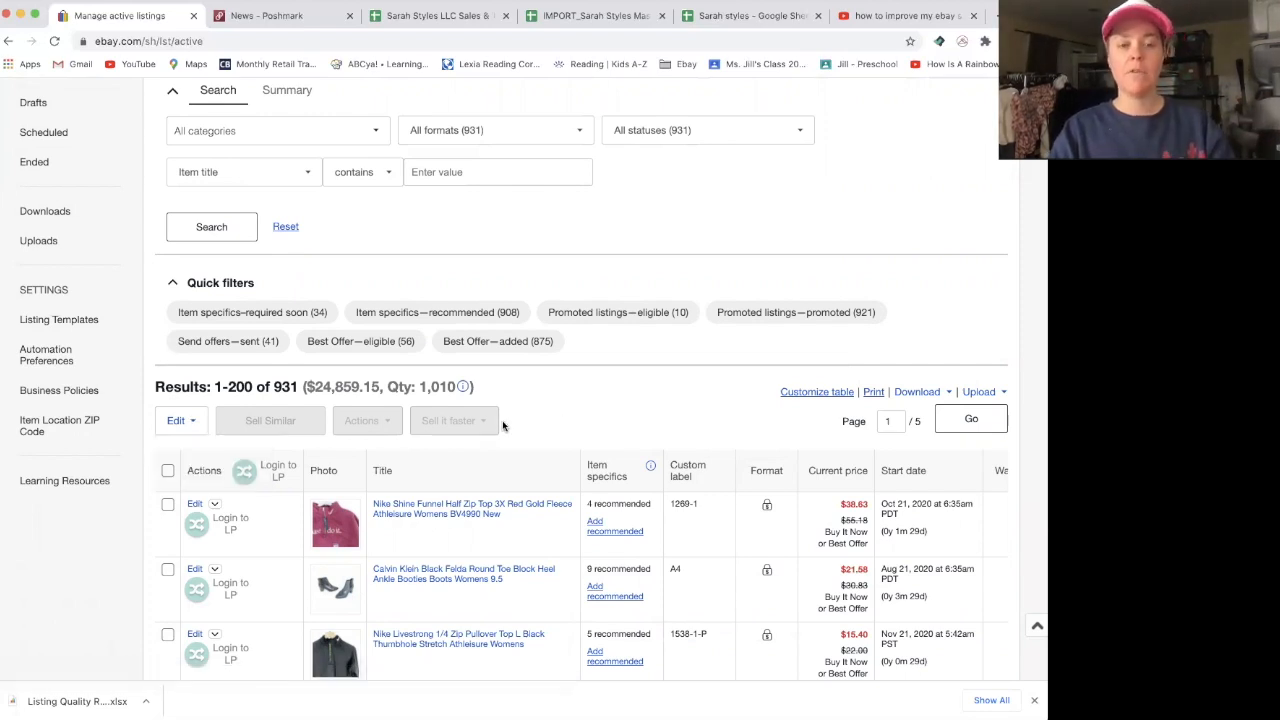
Step: Select every active listing on the first results page and open the selected listings for bulk editing
left_click(167, 472)
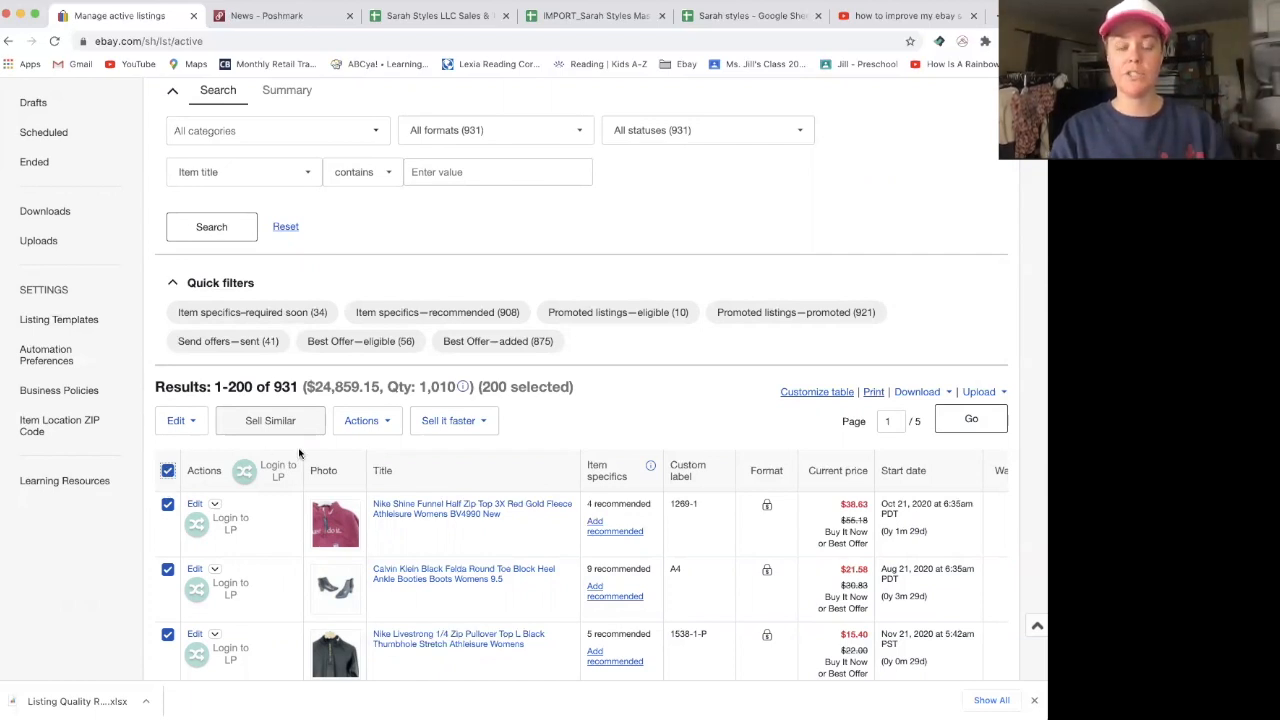
left_click(194, 424)
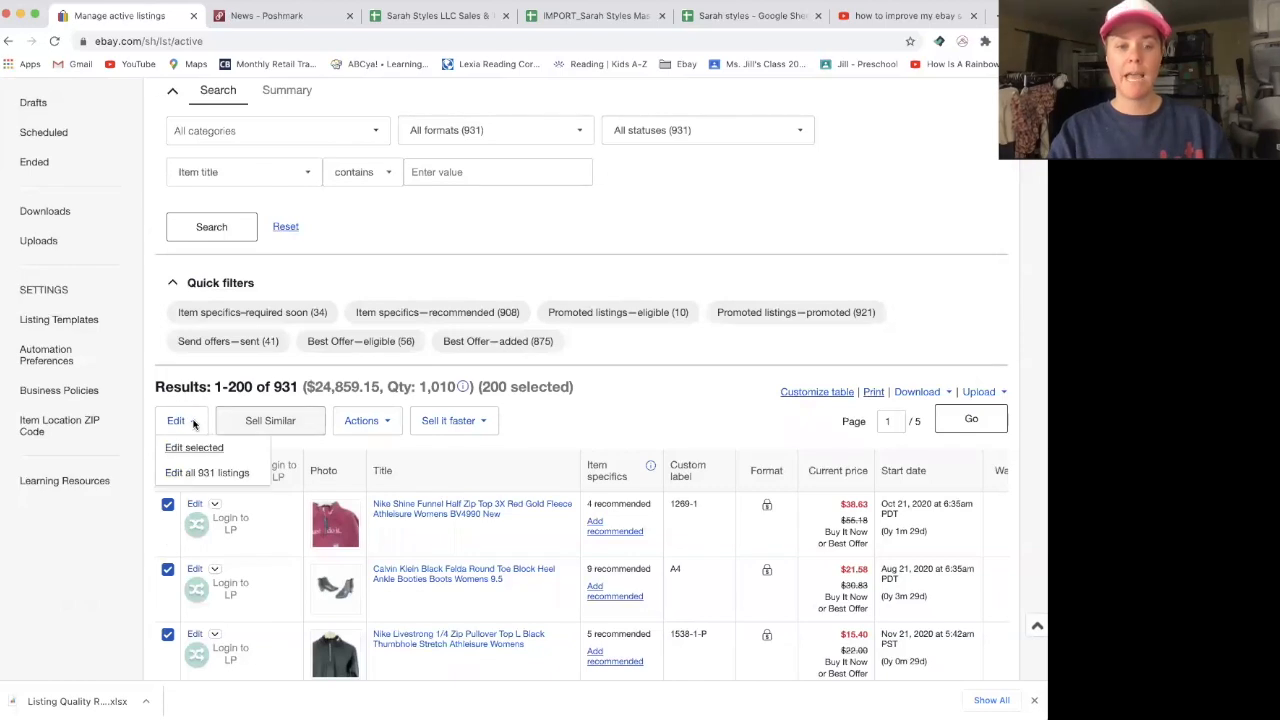
left_click(191, 450)
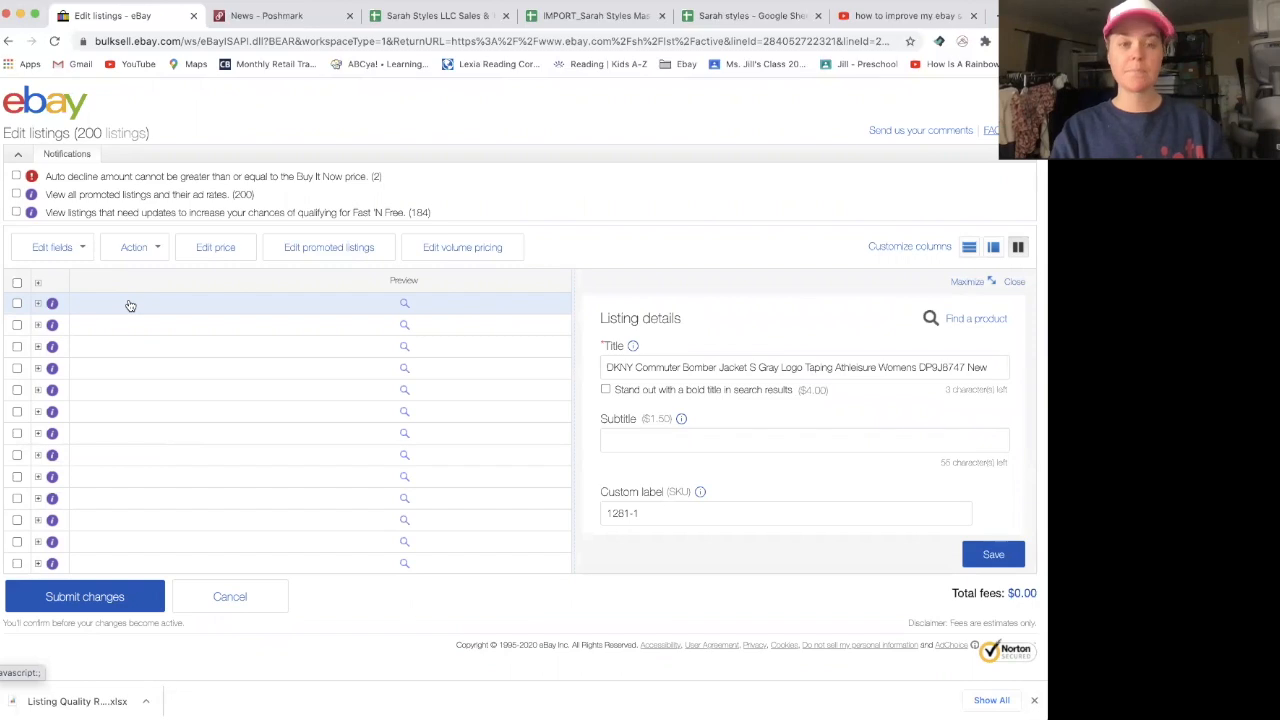
Step: Select all drafts in the bulk editor and set their promoted listings option to Promote listings
left_click(18, 284)
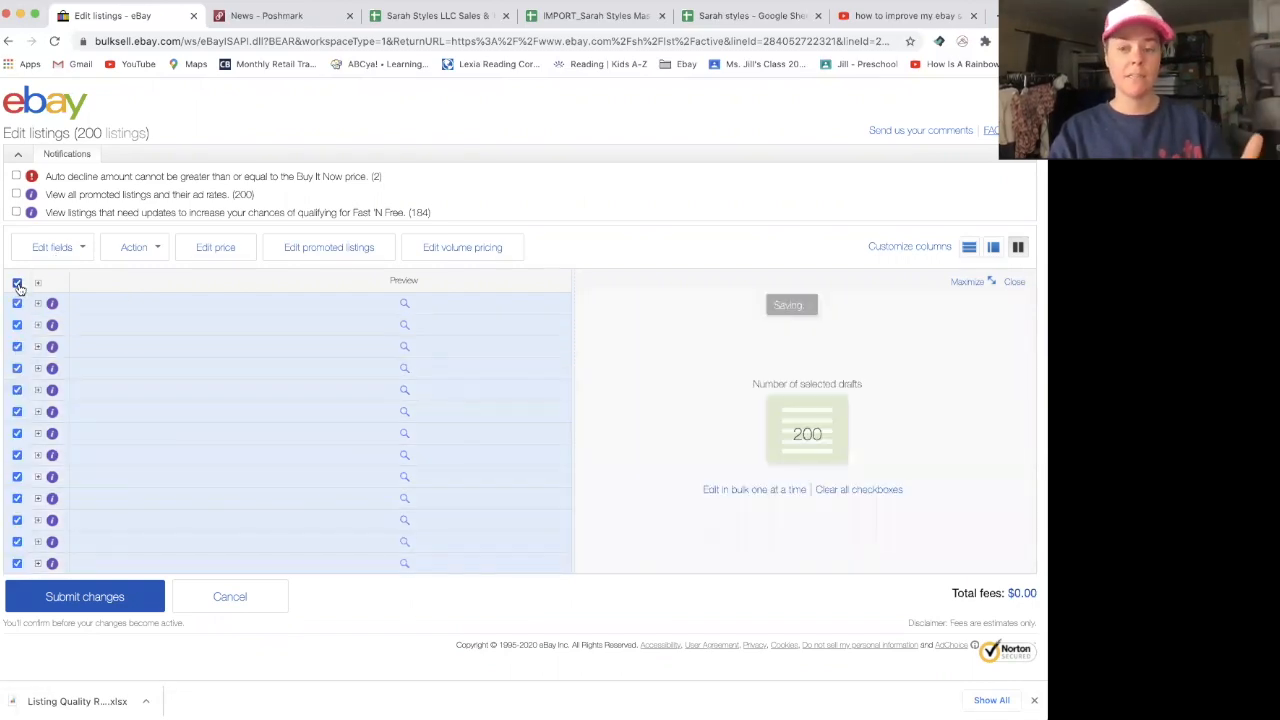
left_click(84, 253)
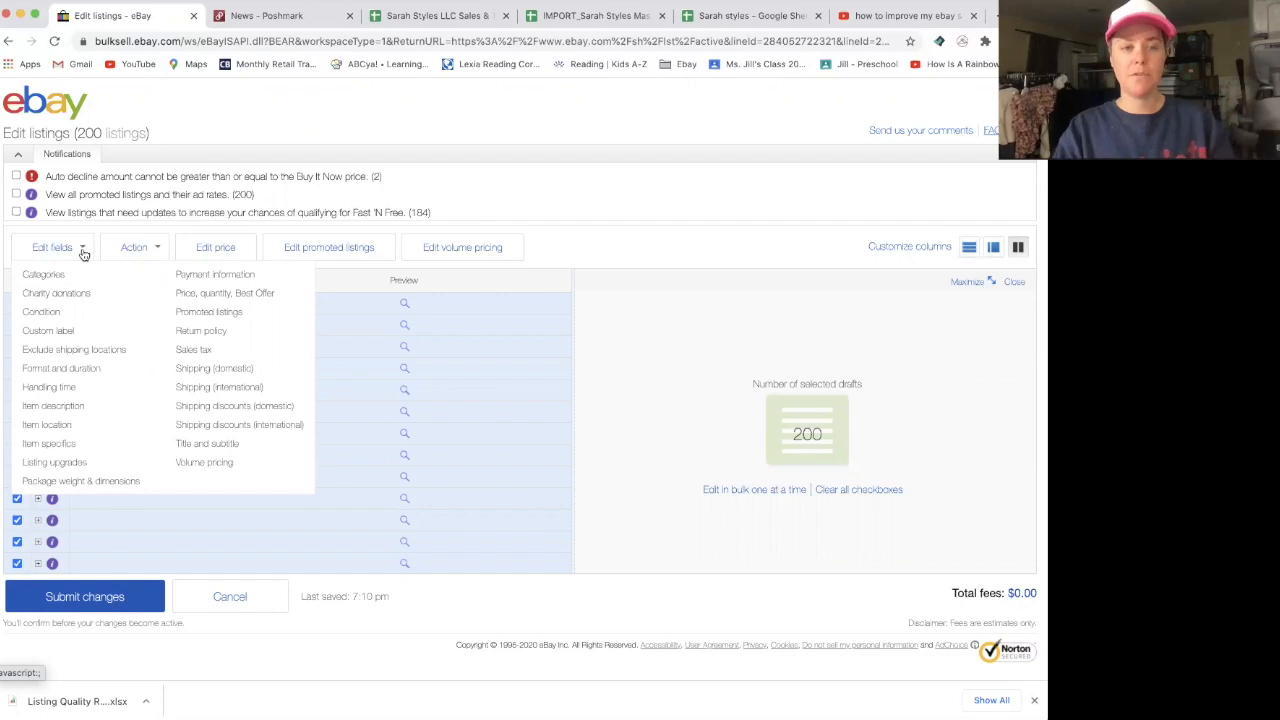
left_click(239, 314)
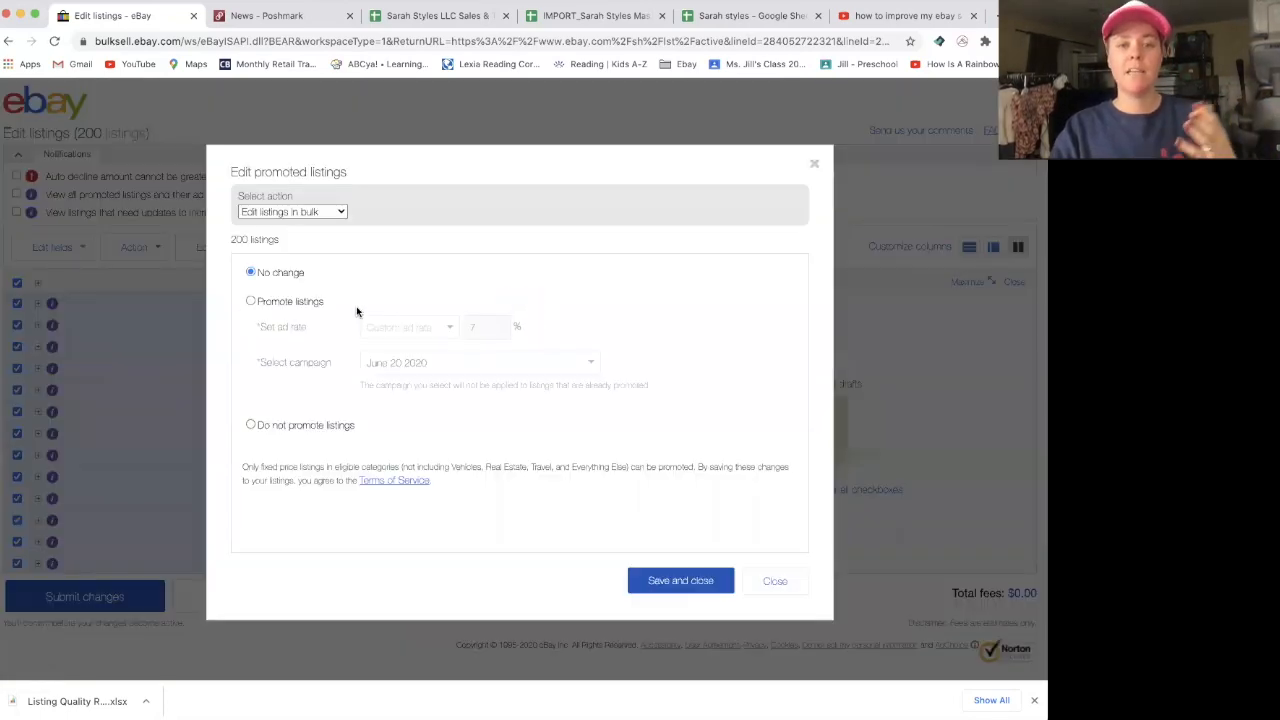
left_click(250, 301)
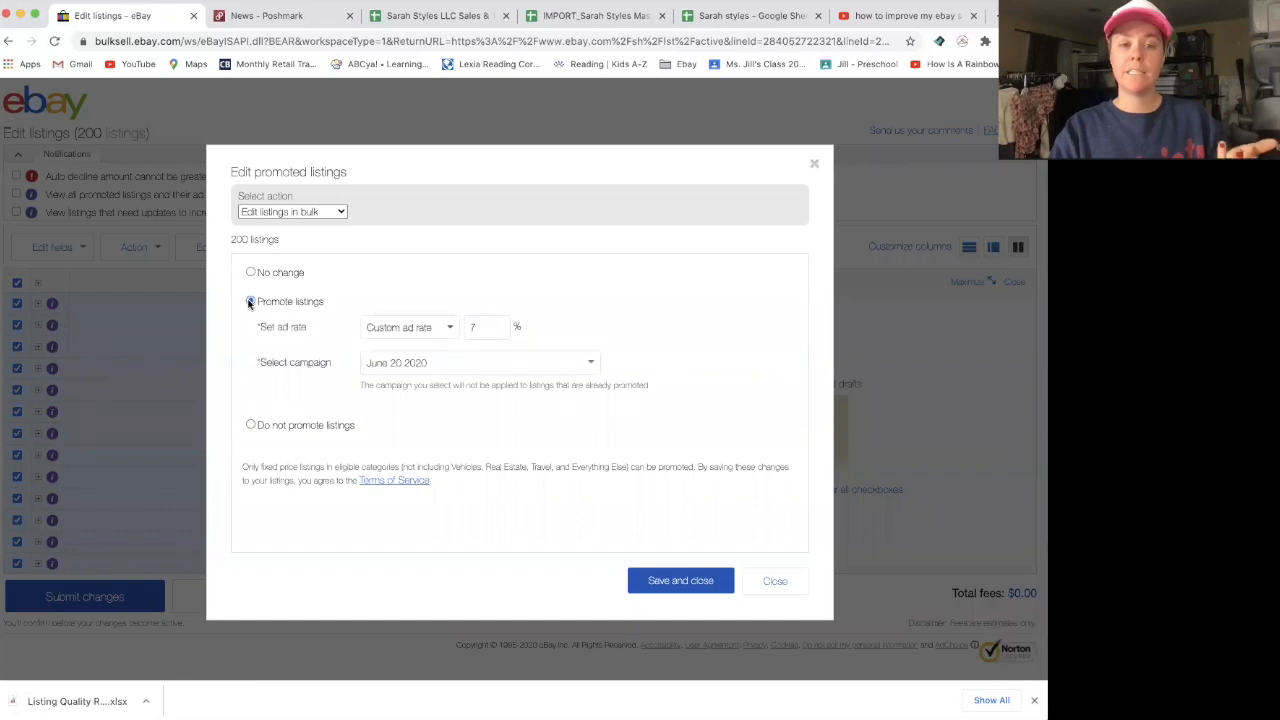
Step: Set a custom ad rate of 2% for the promoted listings and save the setting
left_click(378, 332)
left_click(381, 341)
left_click(387, 333)
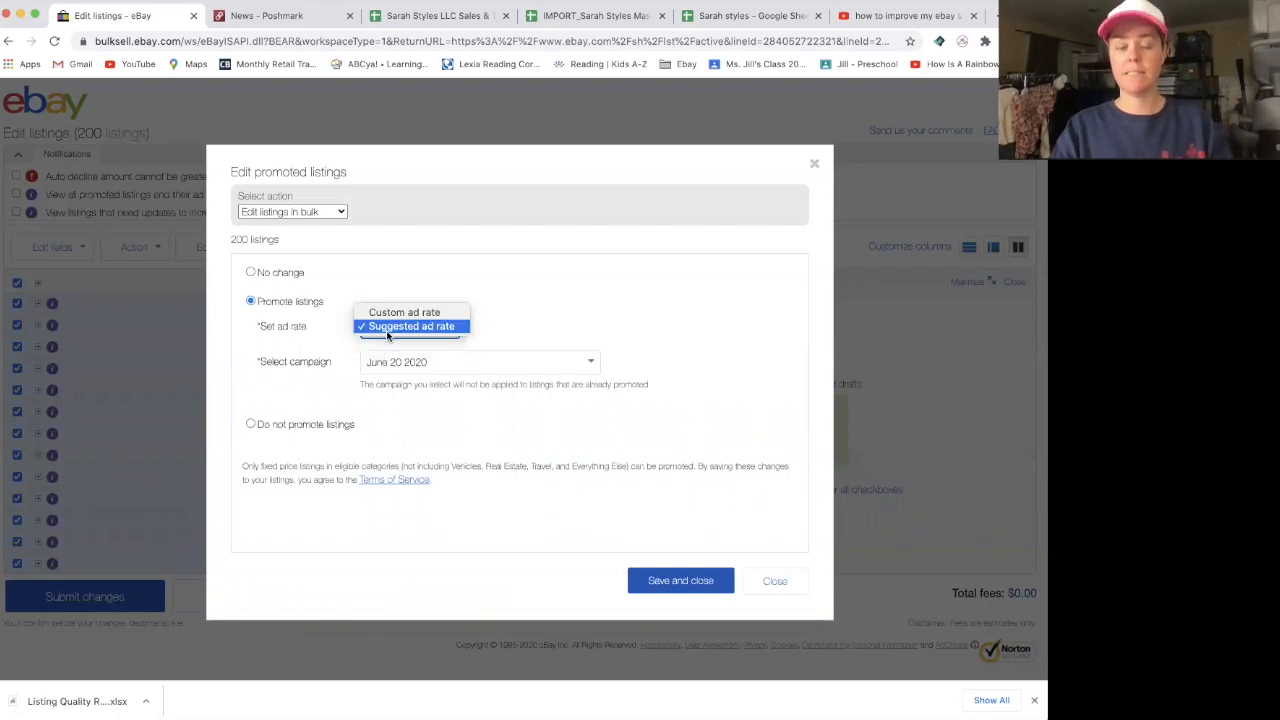
left_click(388, 313)
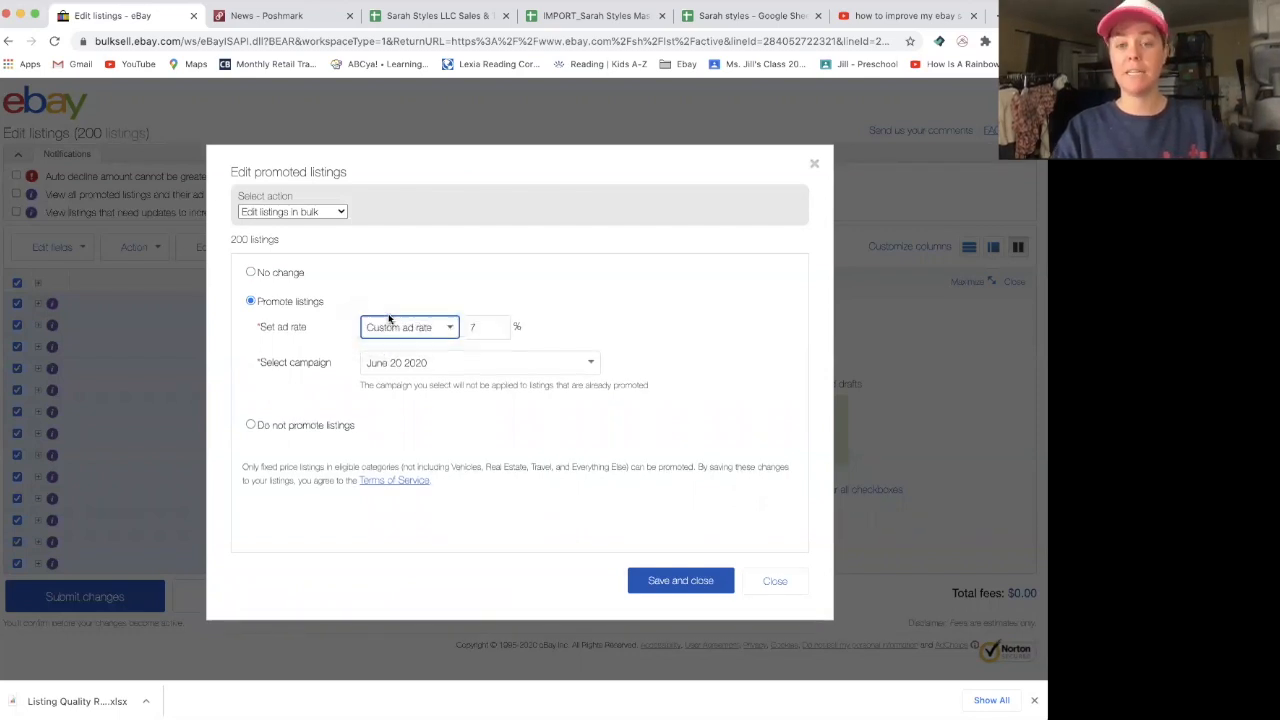
left_click(470, 327)
type("2")
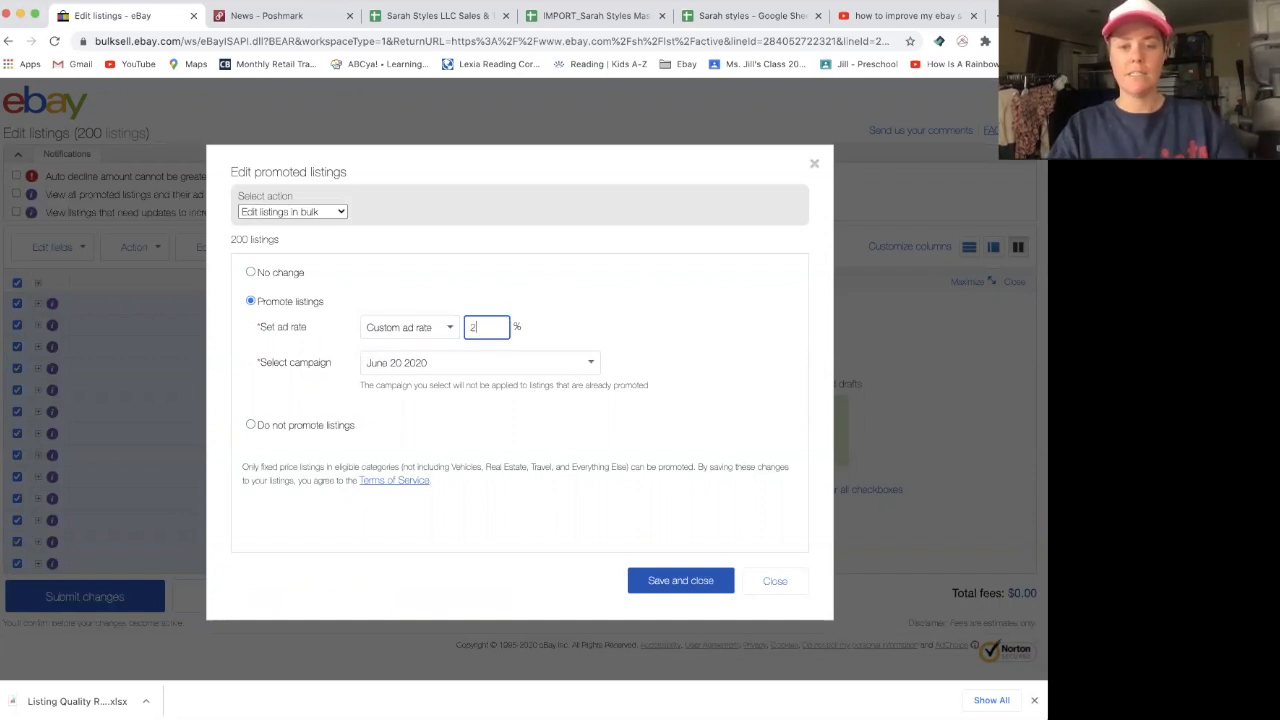
left_click(649, 585)
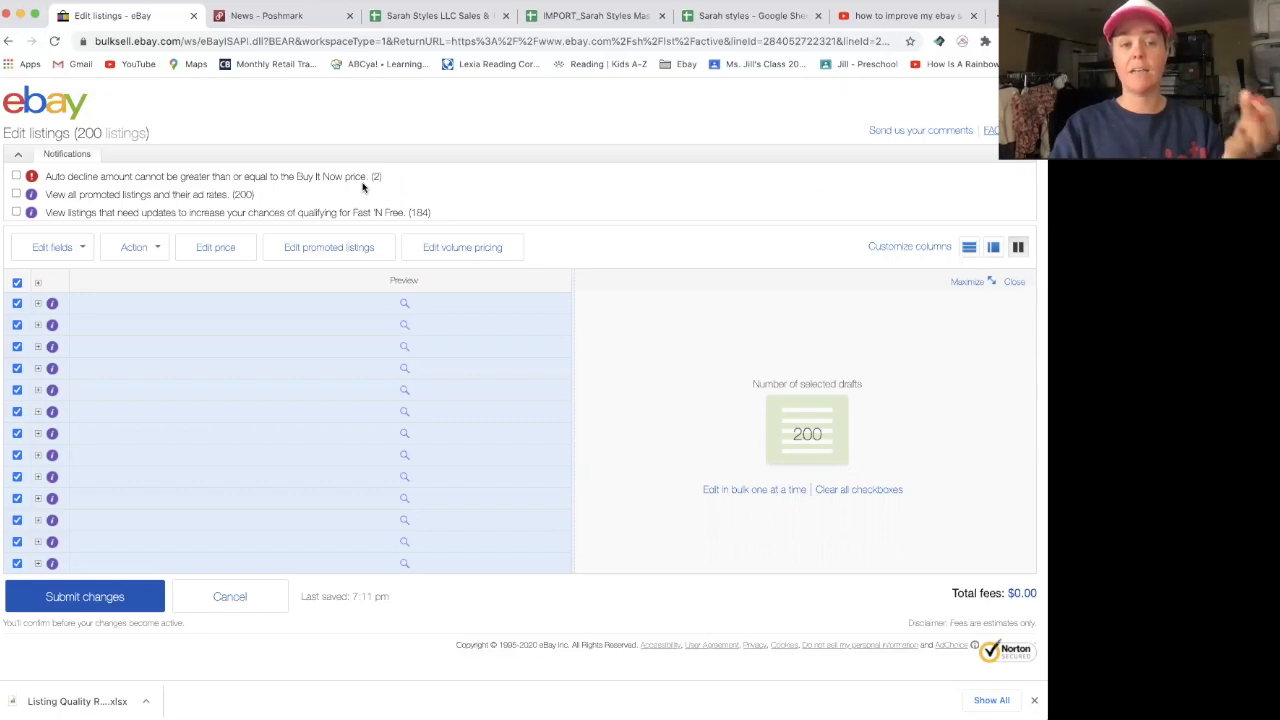
Step: Submit and confirm the bulk changes, and bring up the listings with errors for fixing
left_click(83, 251)
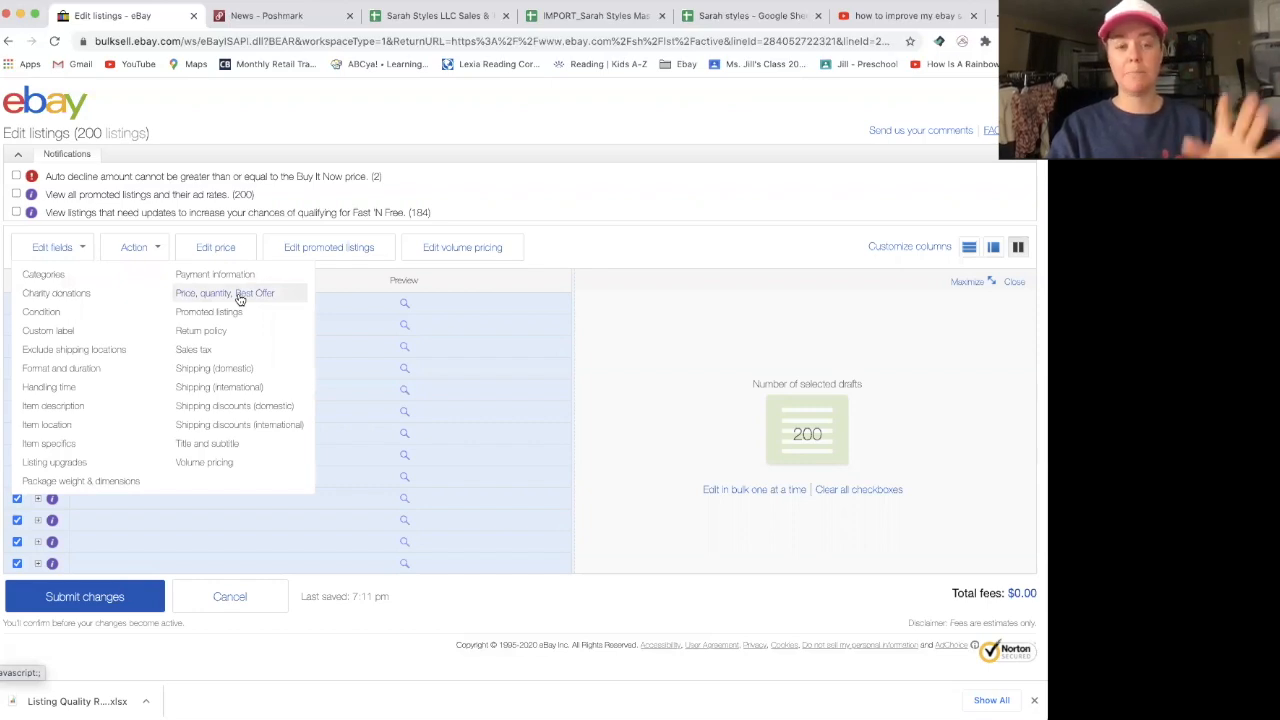
left_click(146, 662)
left_click(119, 607)
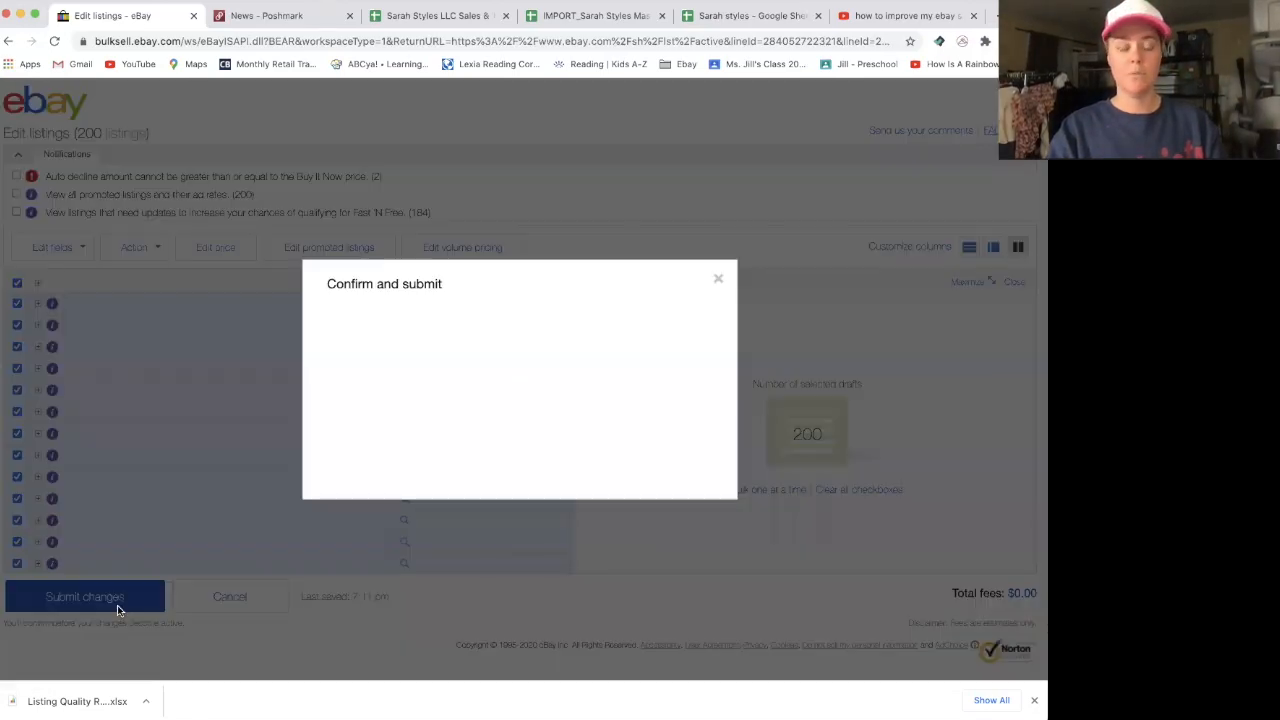
left_click(628, 479)
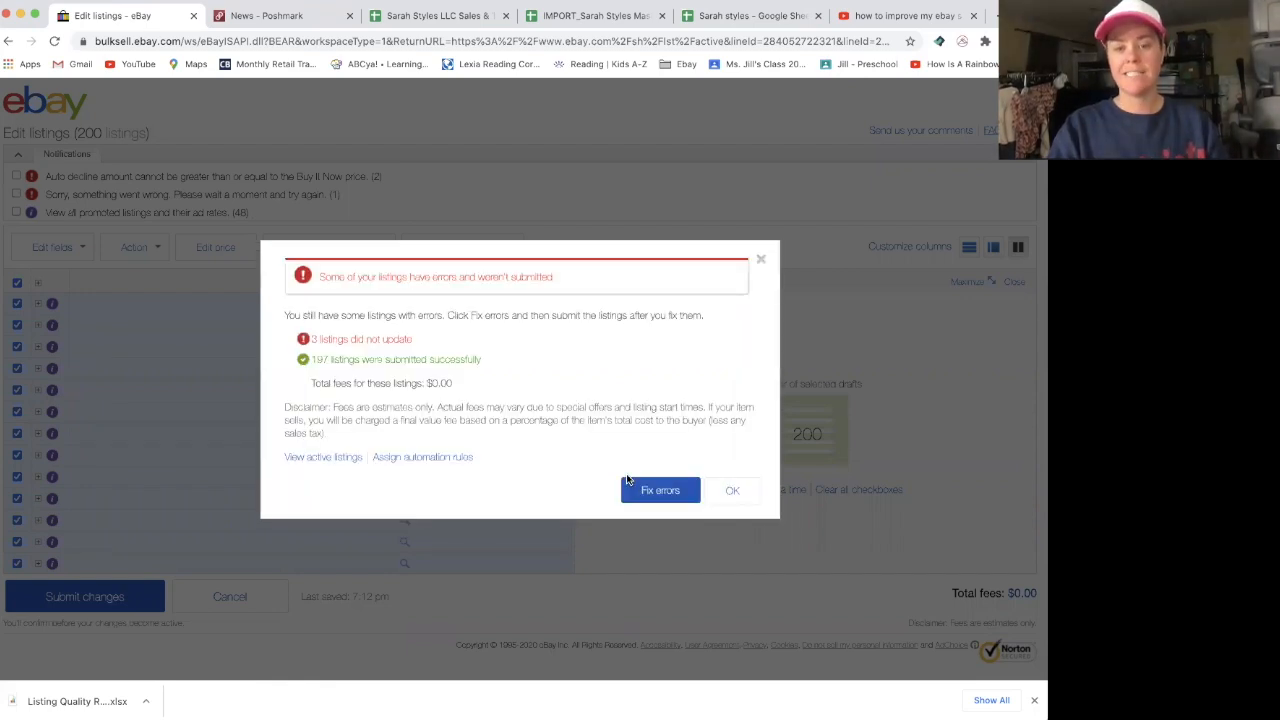
left_click(661, 490)
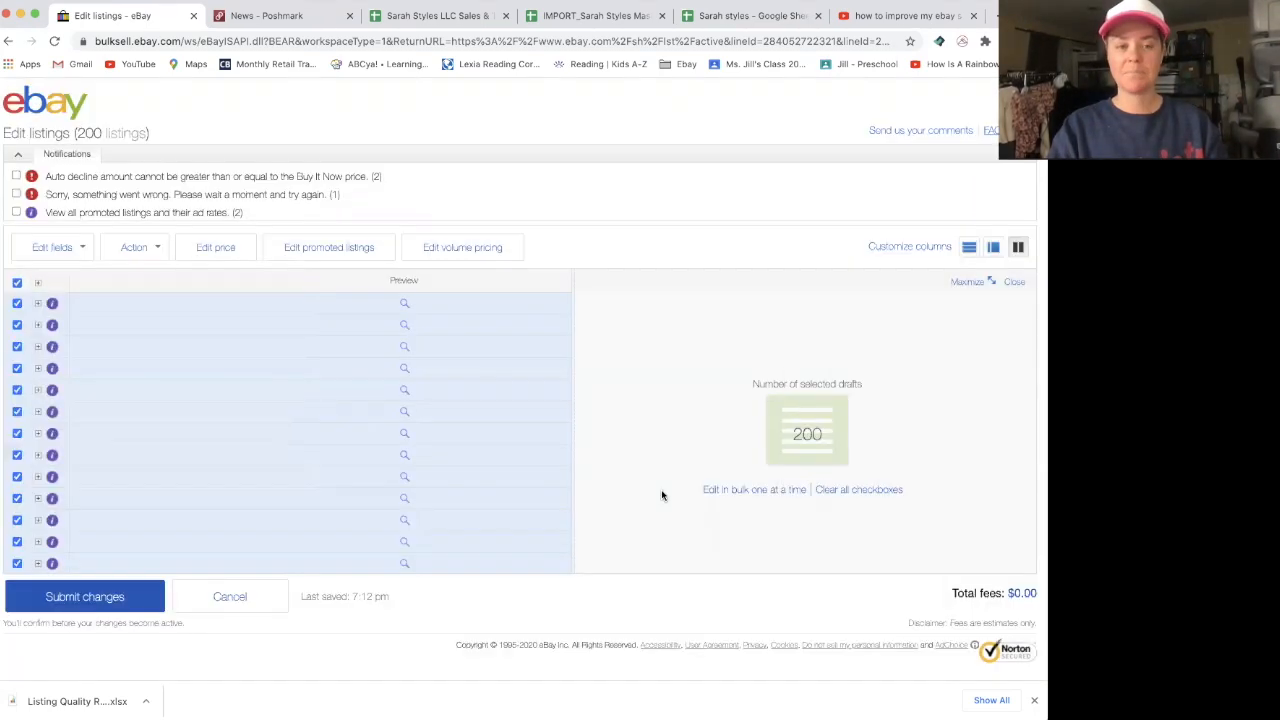
Step: Edit price and quantity for the listings with errors, adding Best Offer to all of them
left_click(83, 253)
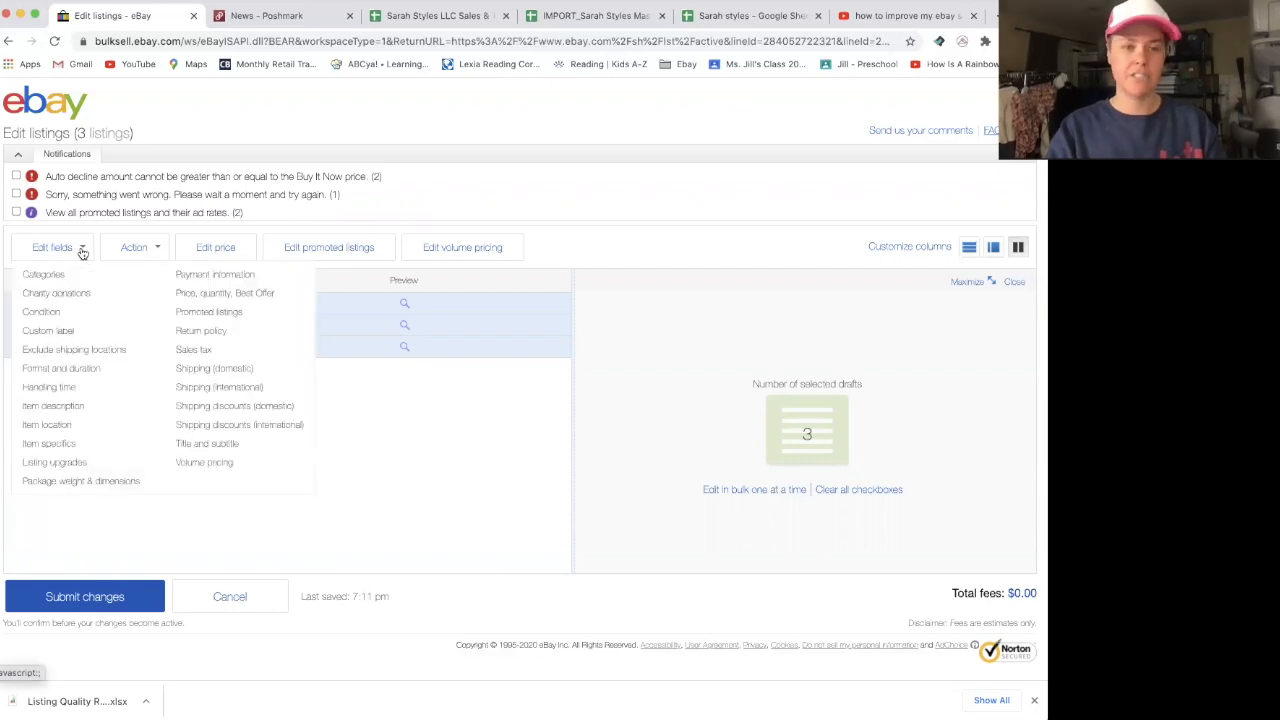
left_click(206, 293)
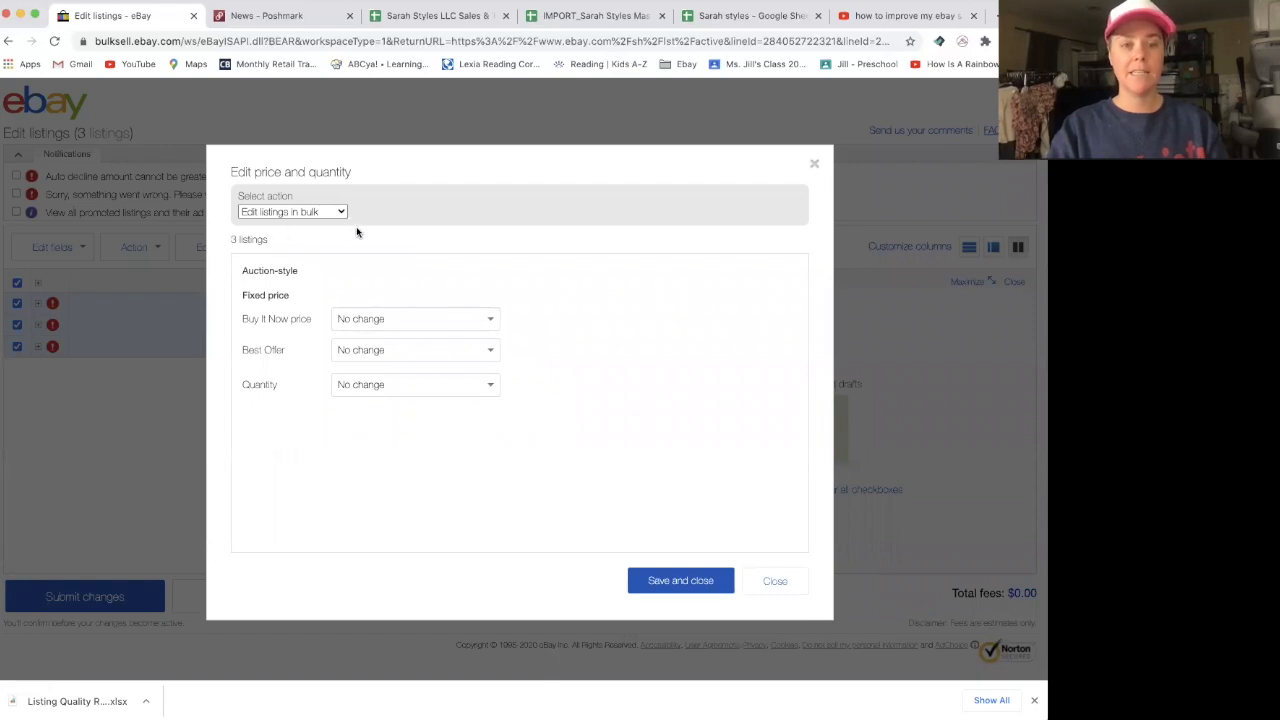
left_click(350, 320)
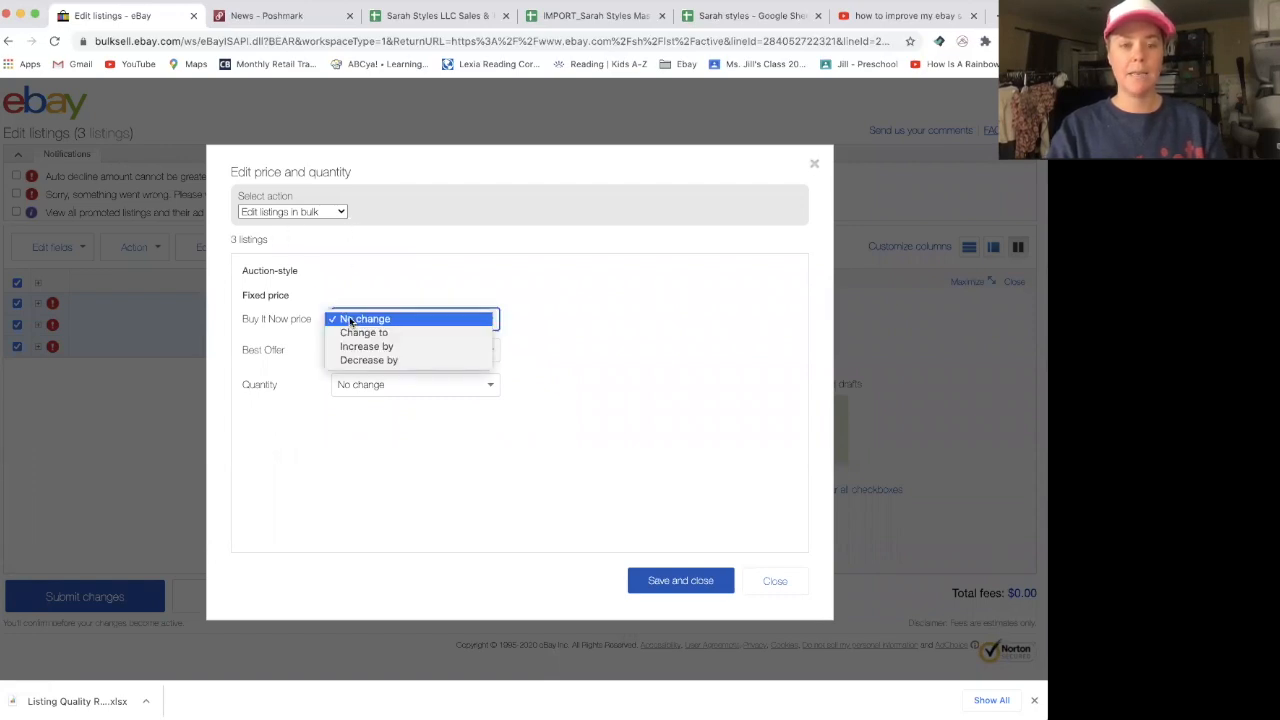
left_click(342, 320)
left_click(343, 351)
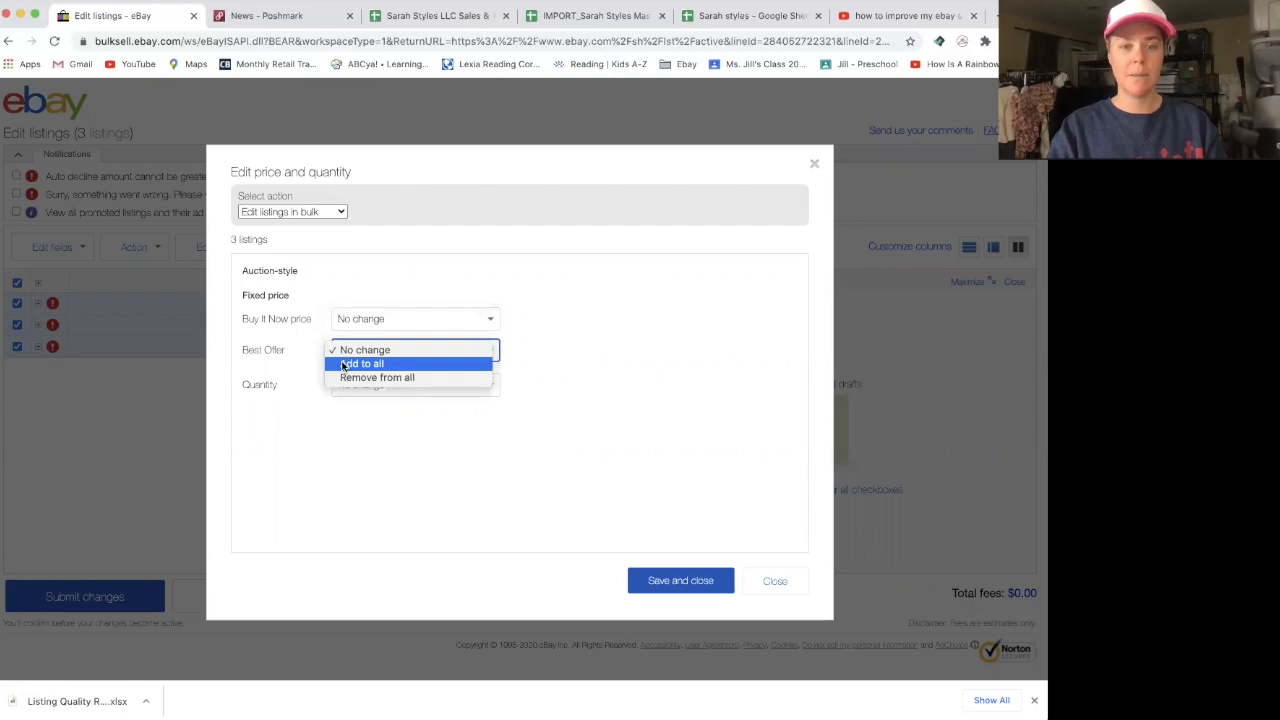
left_click(342, 364)
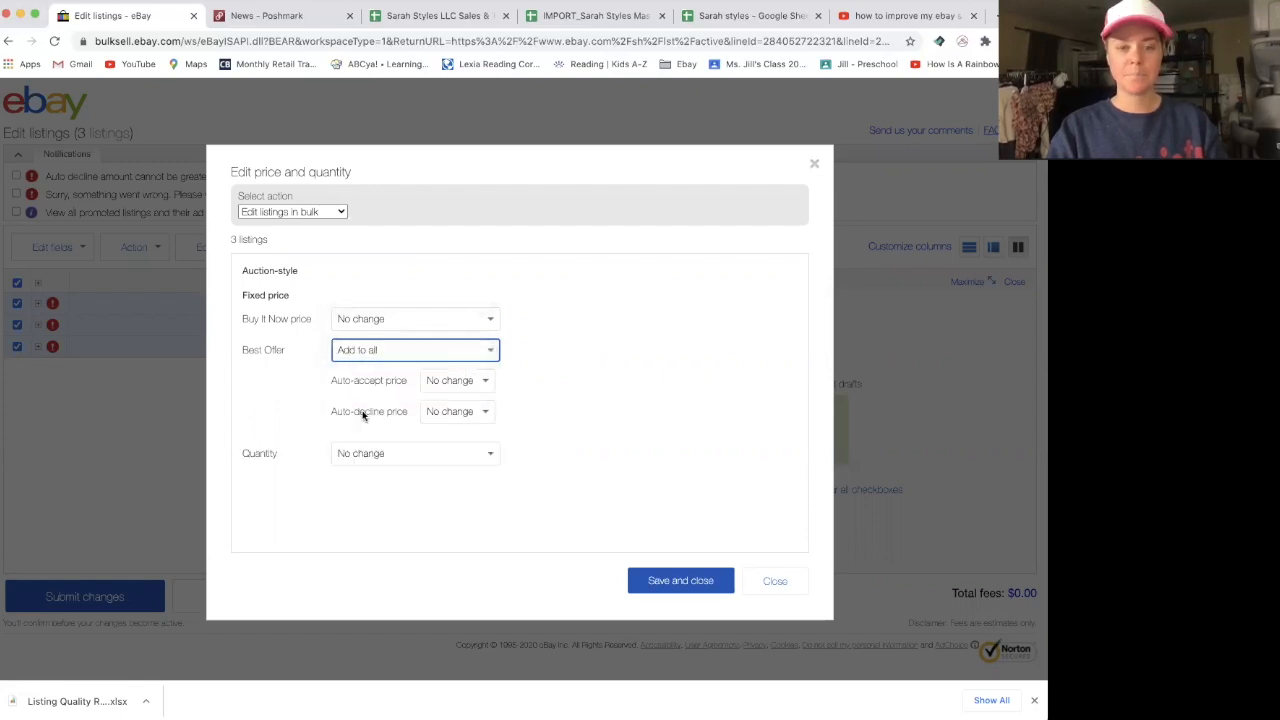
Step: Decrease the auto-decline price by 10 for the listings with errors and save the change
left_click(434, 412)
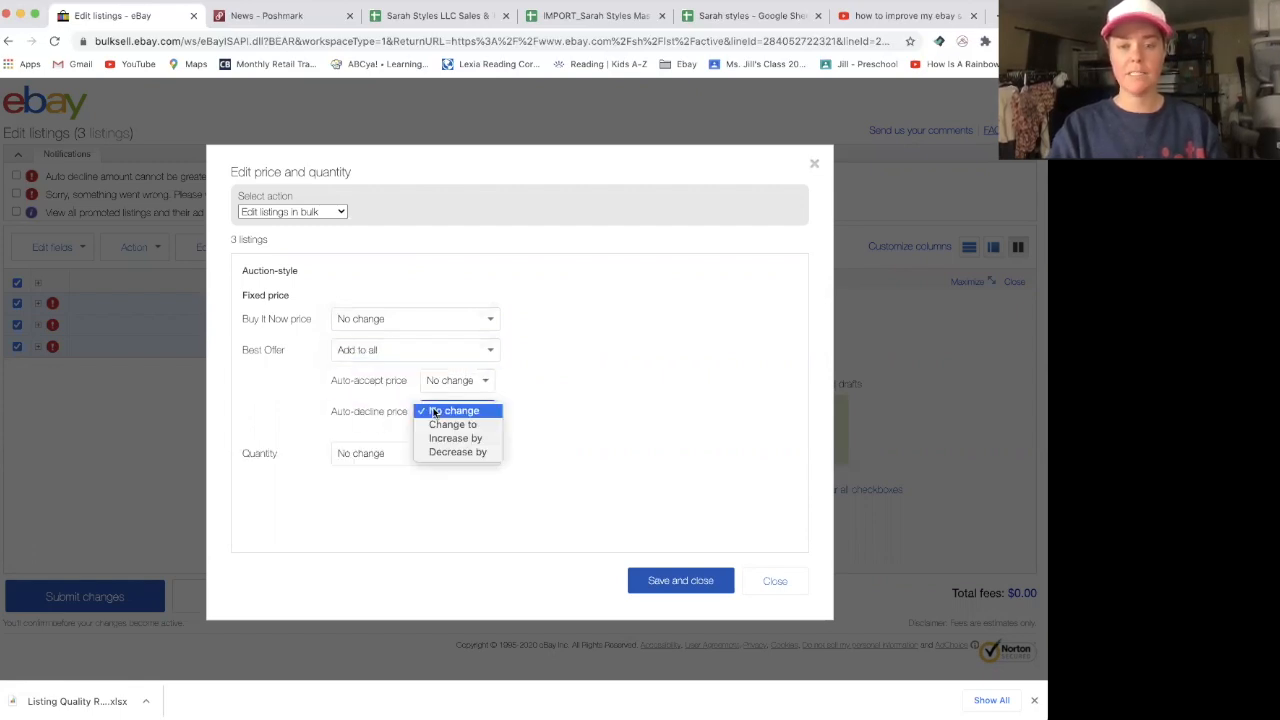
left_click(440, 452)
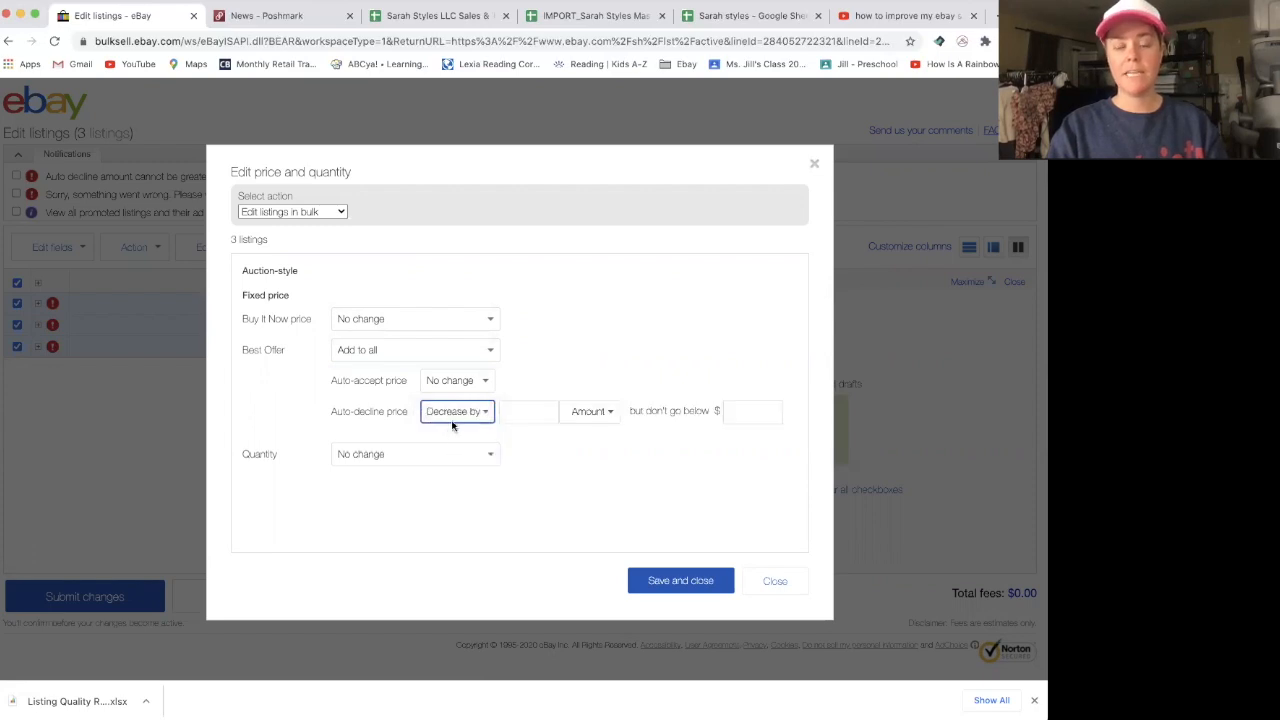
left_click(524, 409)
type("10")
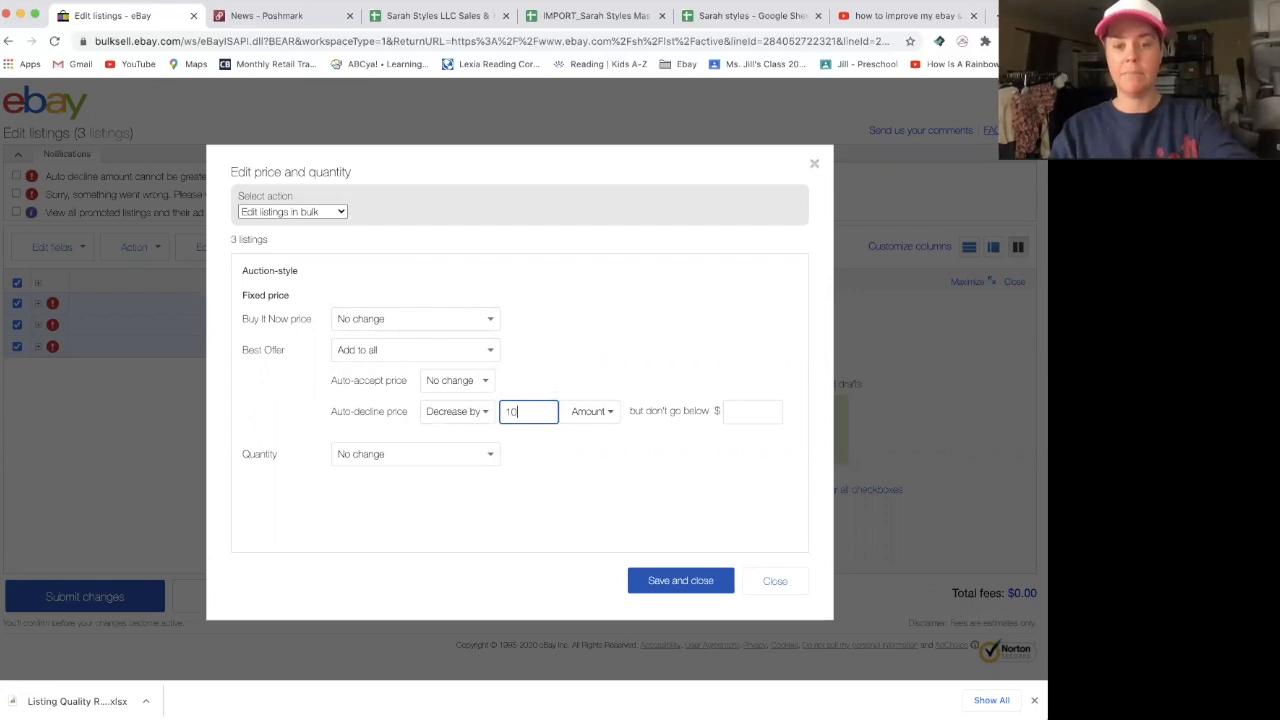
left_click(589, 417)
left_click(592, 427)
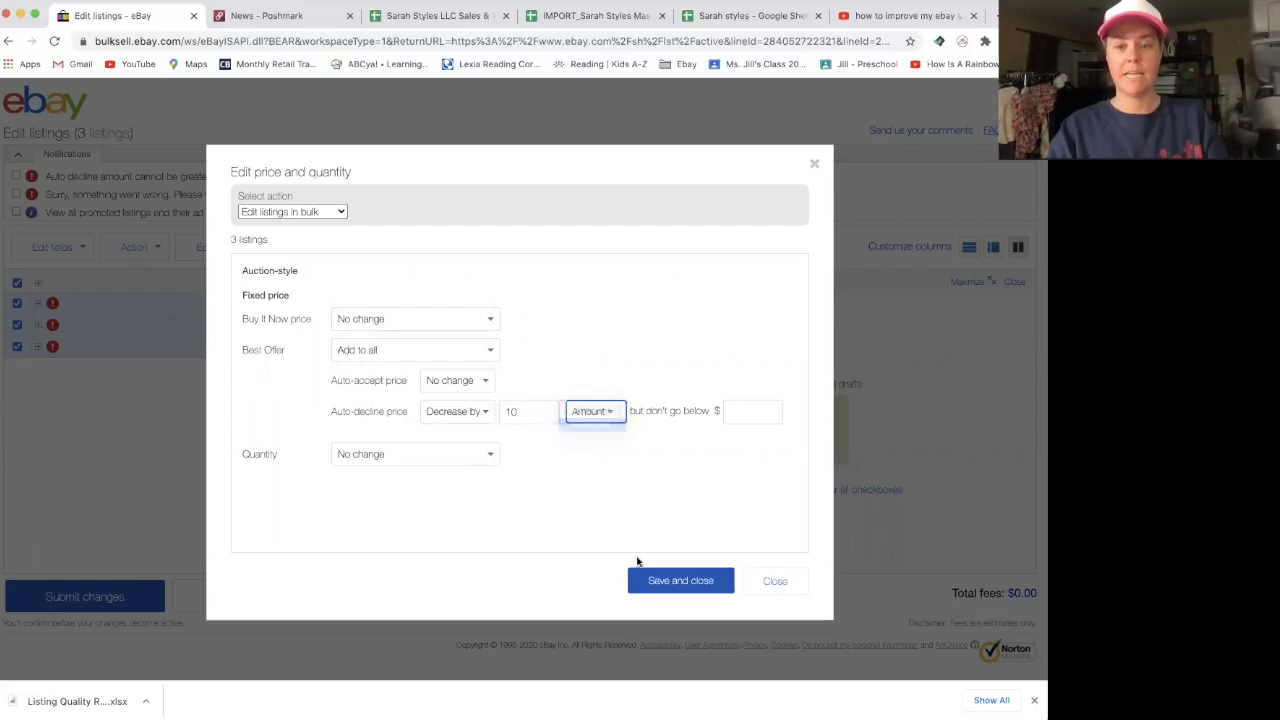
left_click(652, 582)
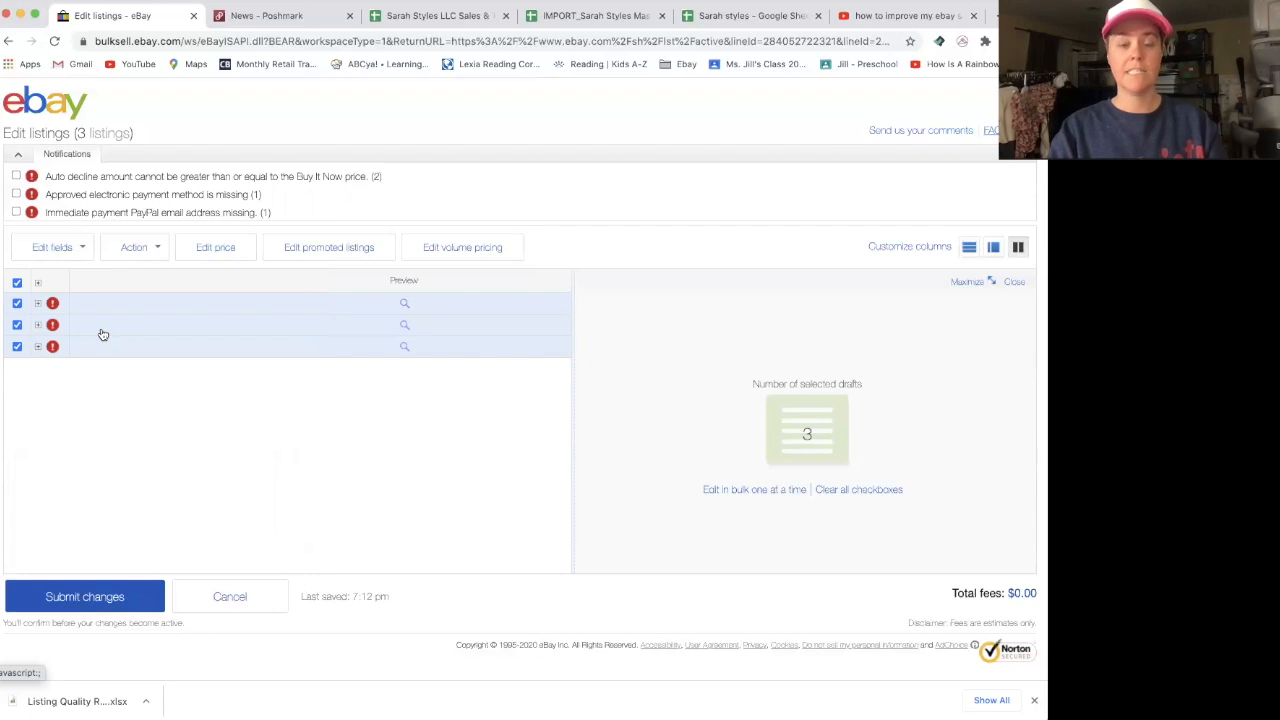
Step: Remove Best Offer from all three listings with errors through a bulk price and quantity edit, and save the change
left_click(16, 282)
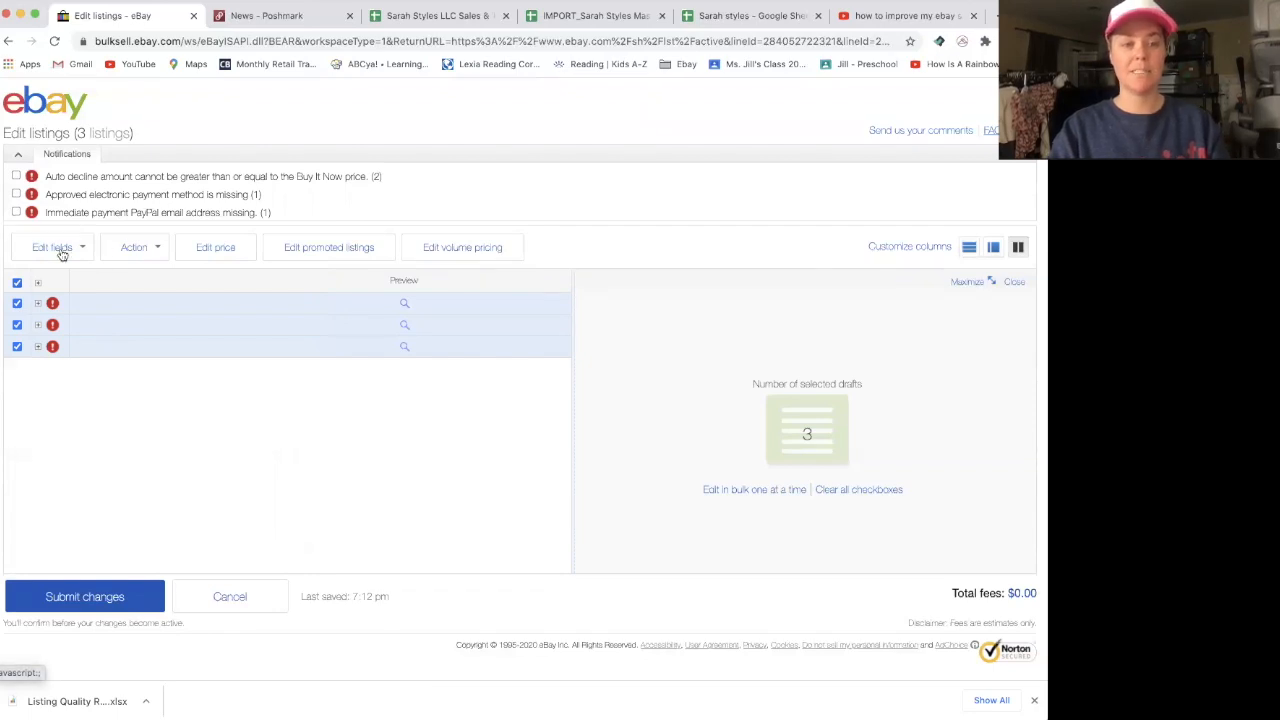
left_click(55, 248)
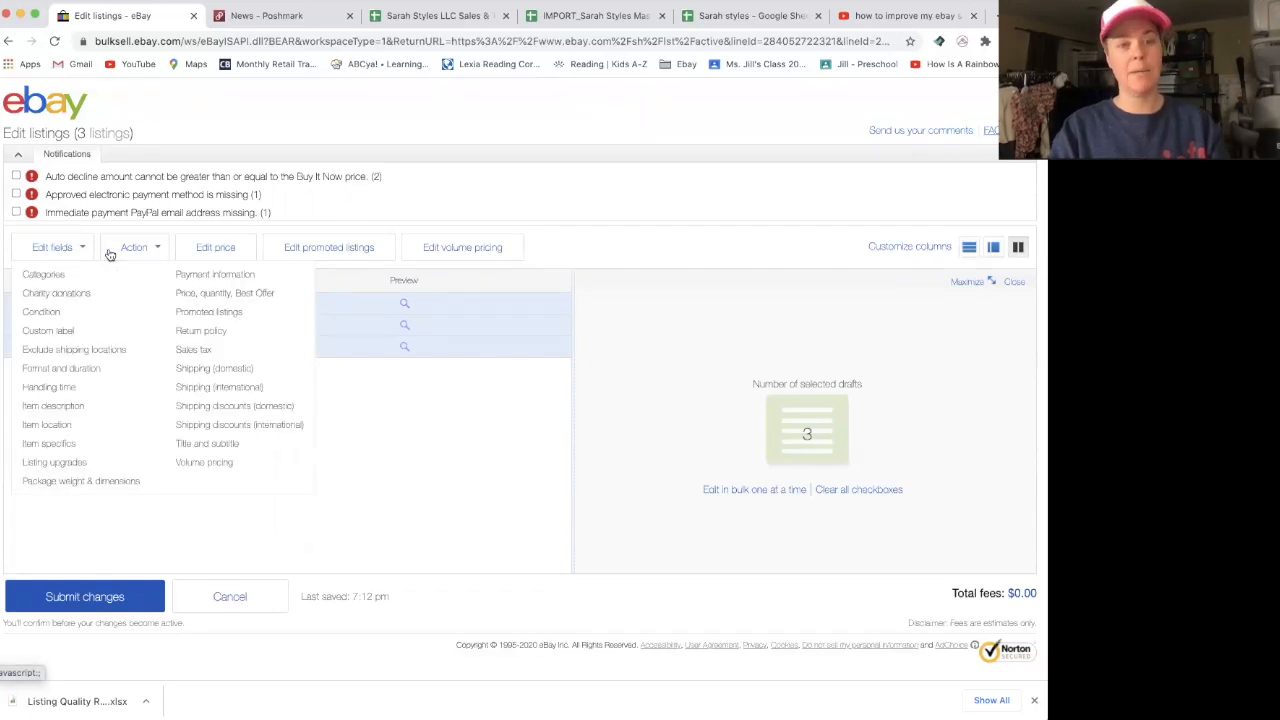
left_click(239, 290)
left_click(377, 349)
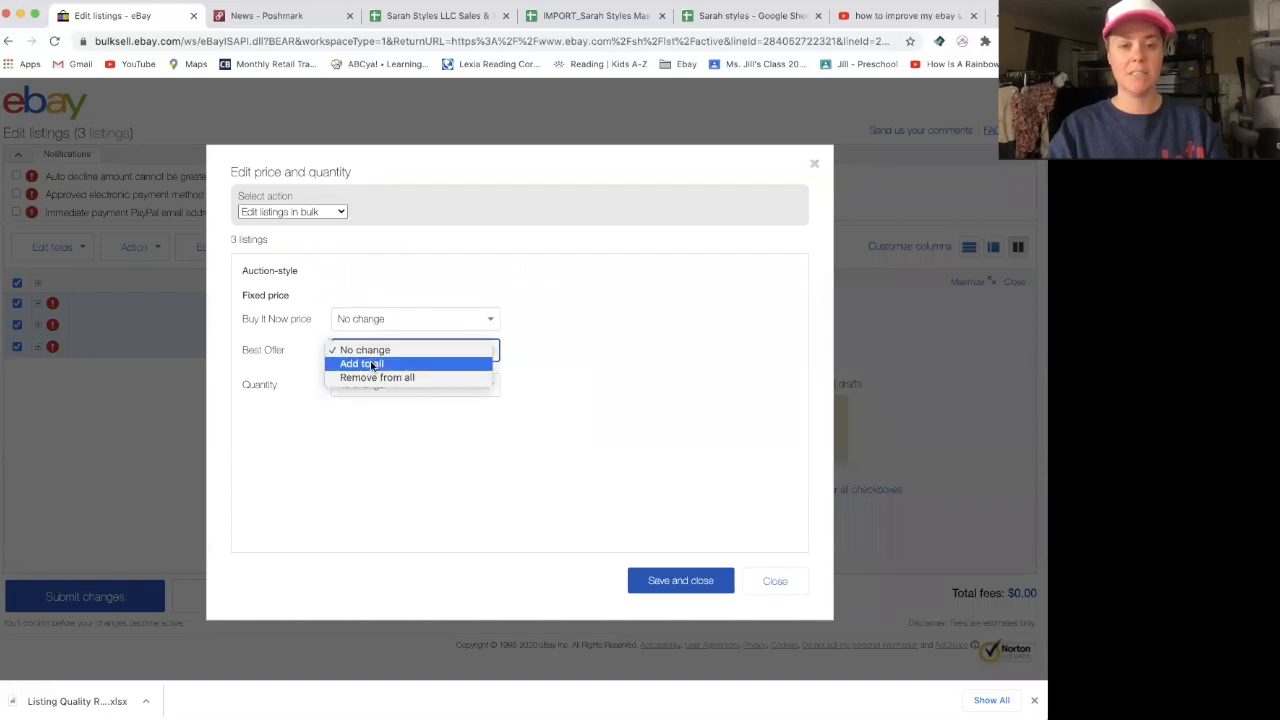
left_click(370, 377)
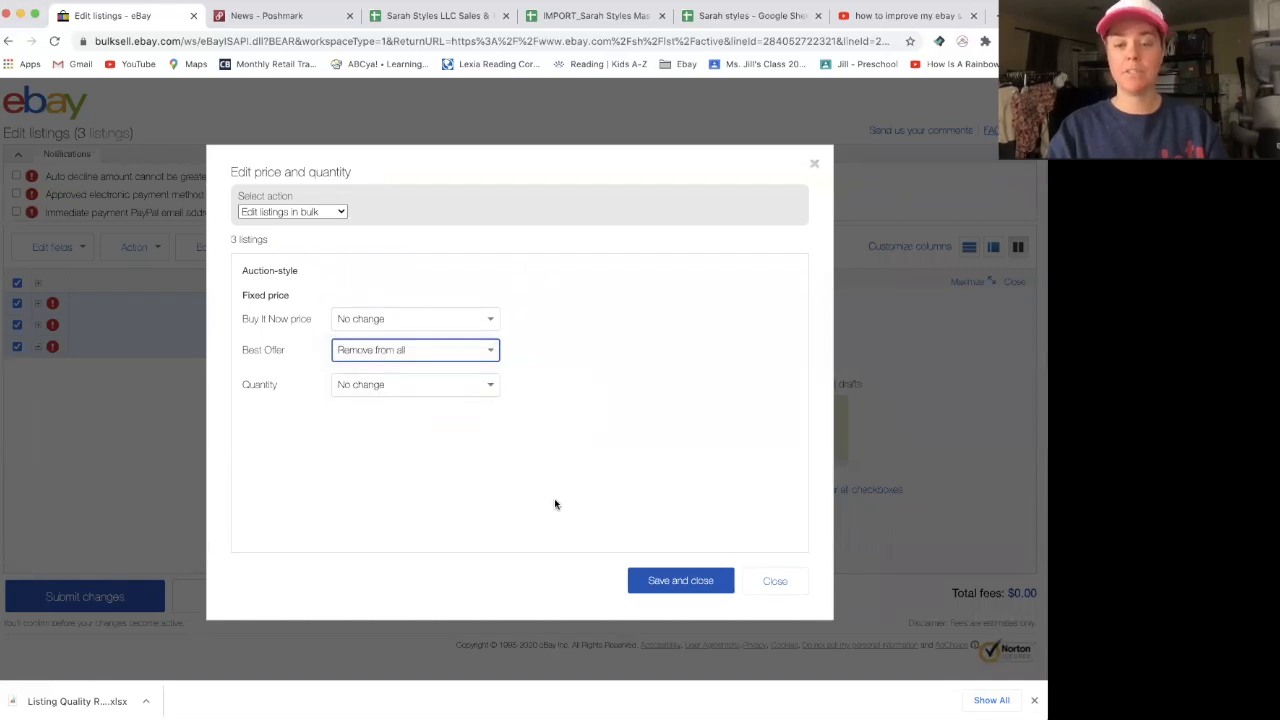
left_click(642, 587)
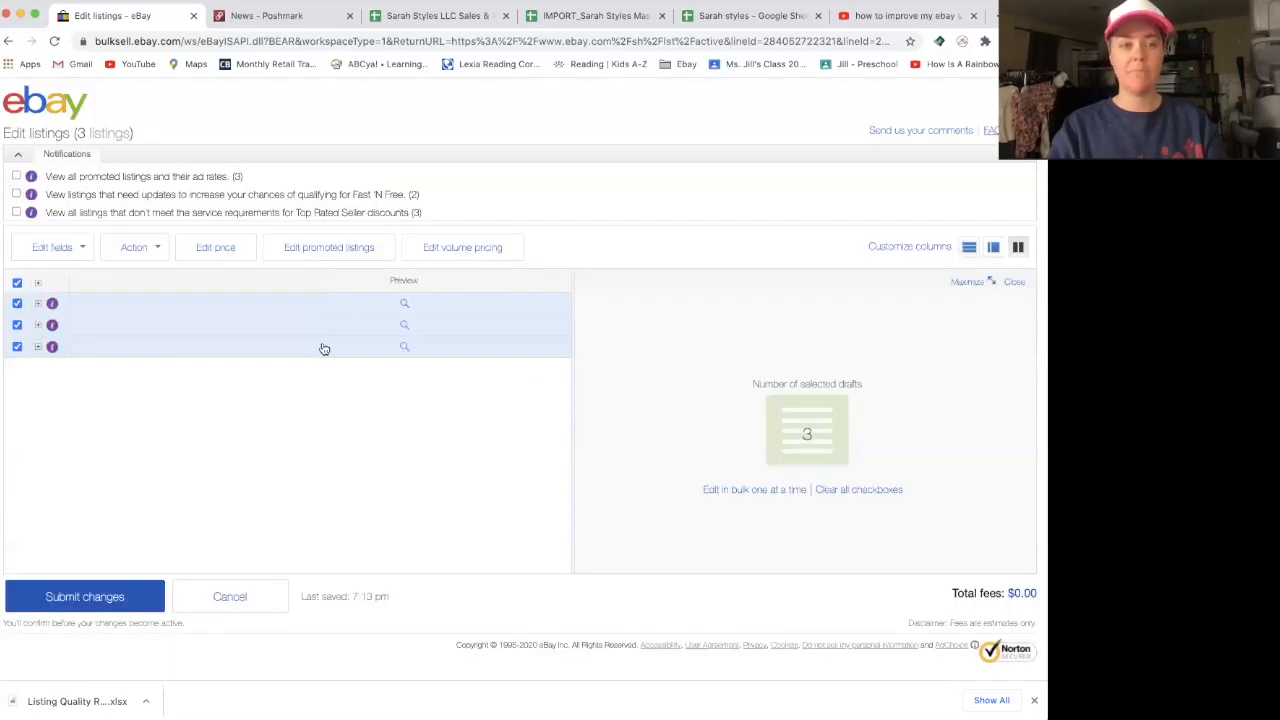
Step: Submit and confirm the changes to the three corrected listings, and return to the active listings
scroll(269, 476, "right", 5)
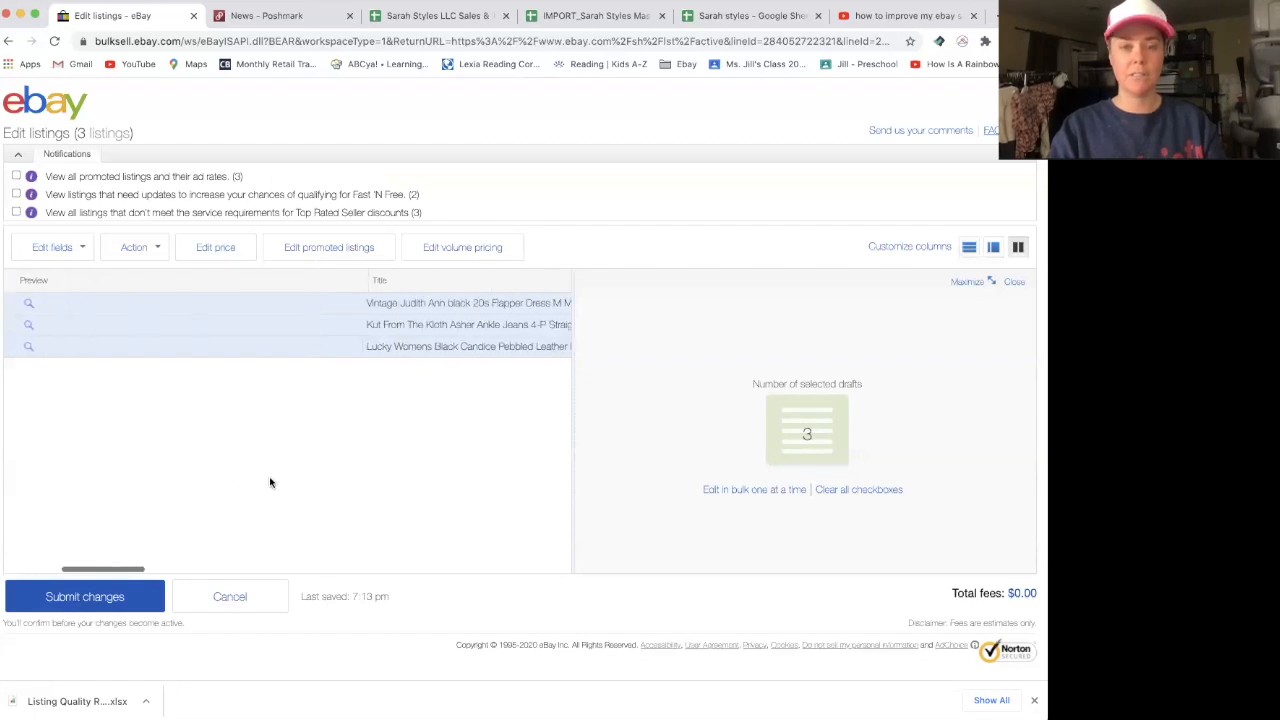
scroll(269, 483, "right", 3)
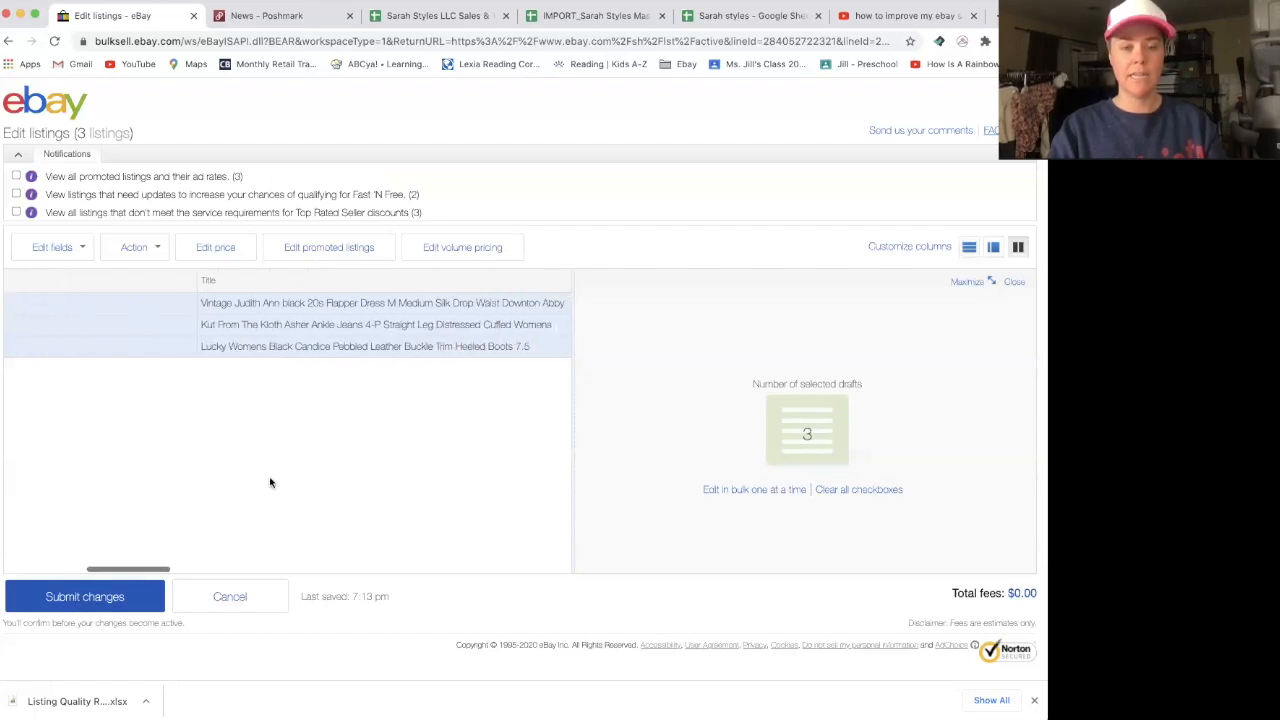
left_click(68, 598)
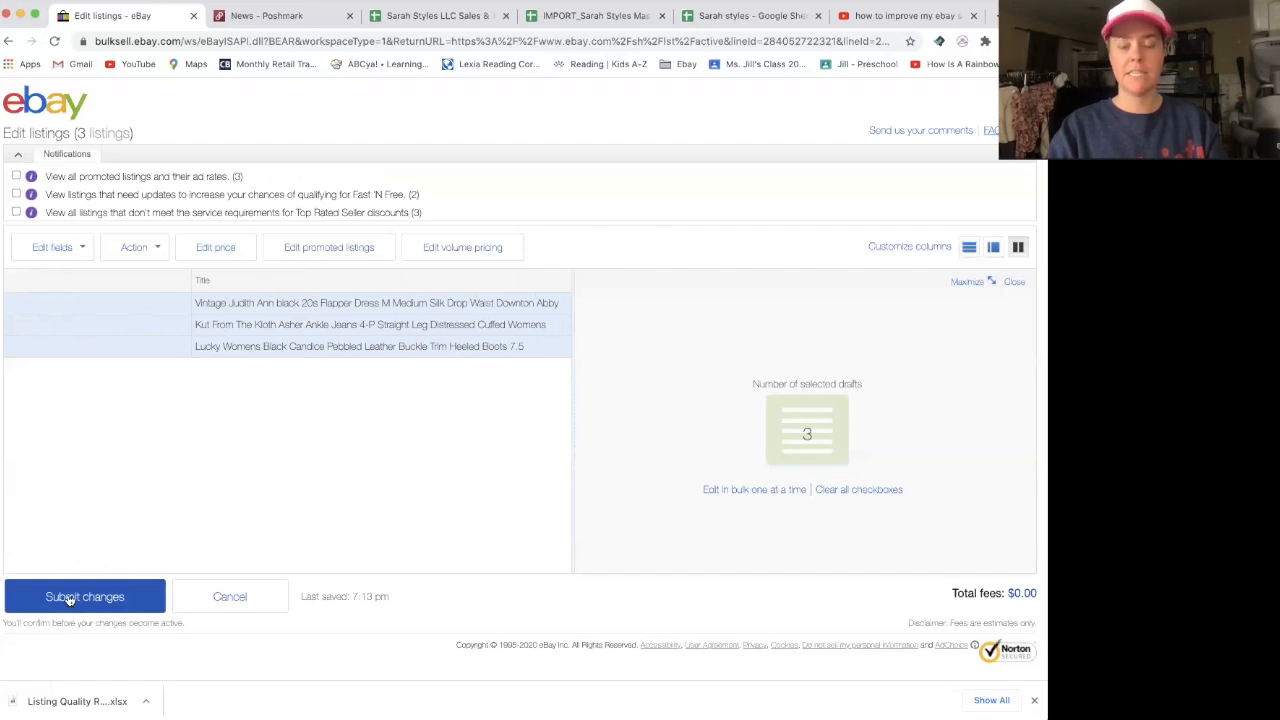
left_click(591, 479)
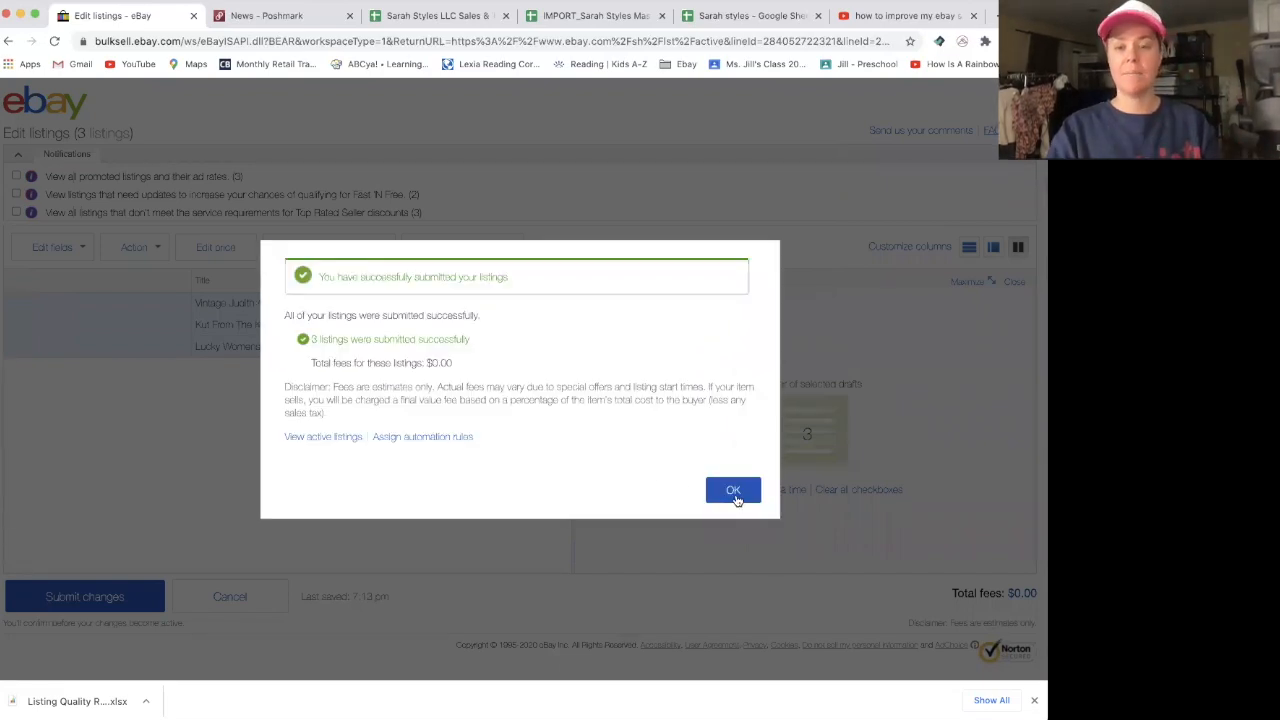
left_click(735, 492)
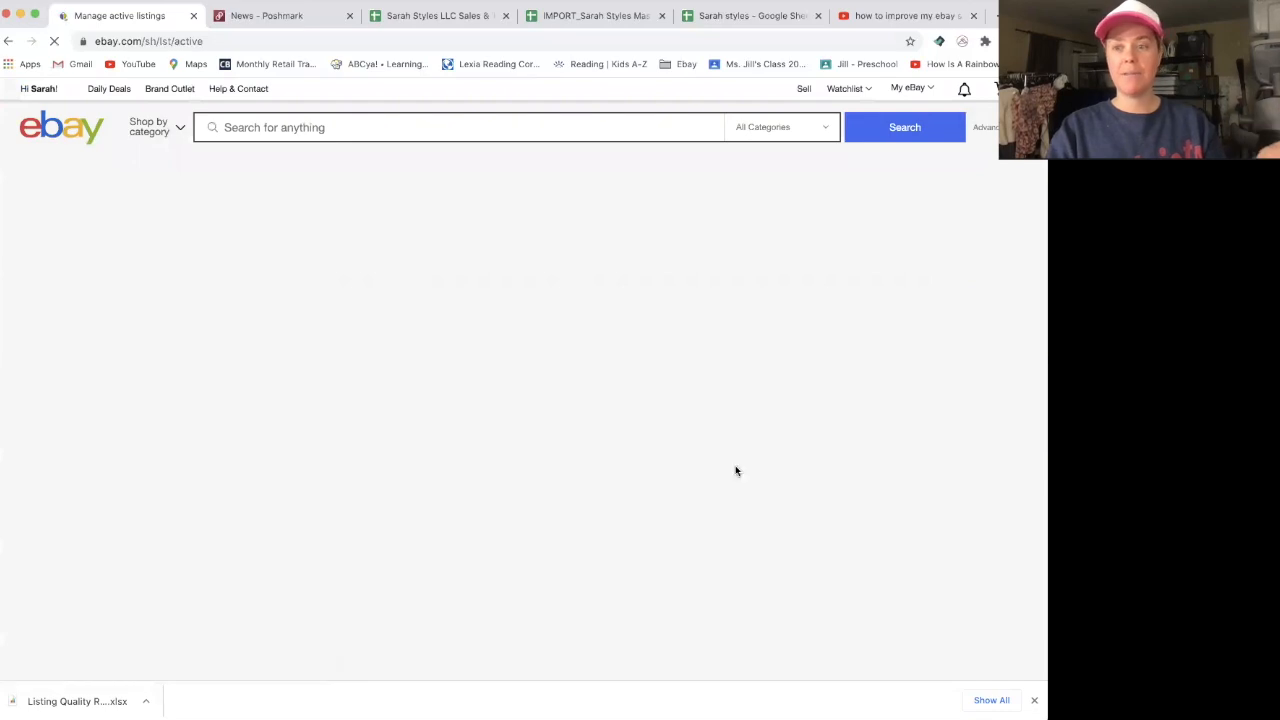